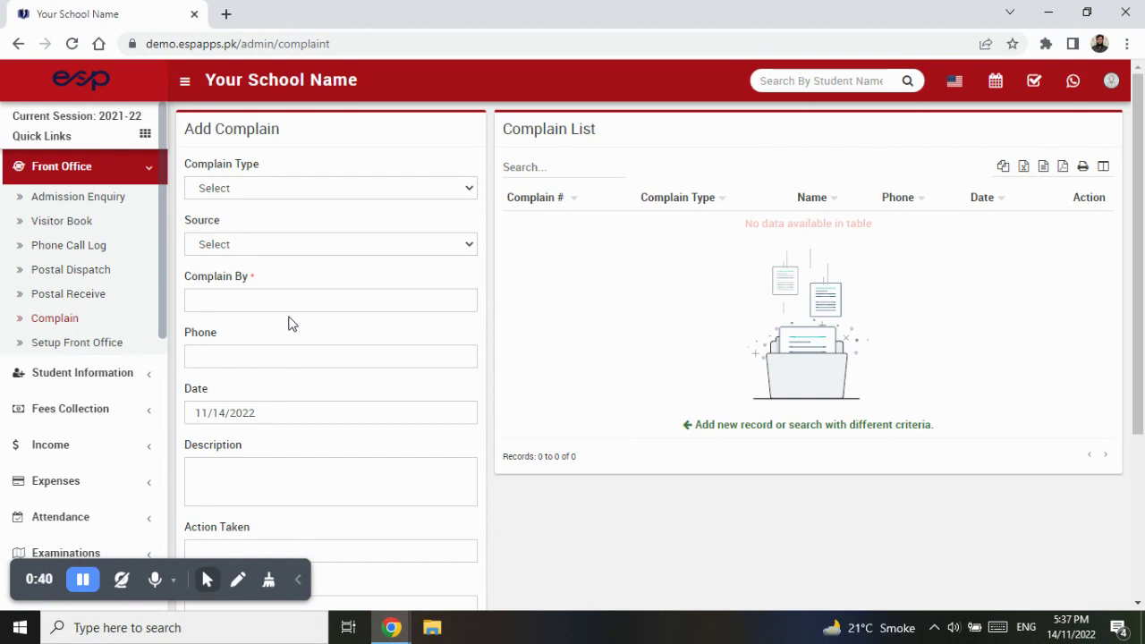
# - Look over the Complain Type choices unchanged, then go to the Setup Front Office page
pyautogui.scroll(-3, 319, 335)
pyautogui.scroll(3, 319, 337)
pyautogui.click(352, 190)
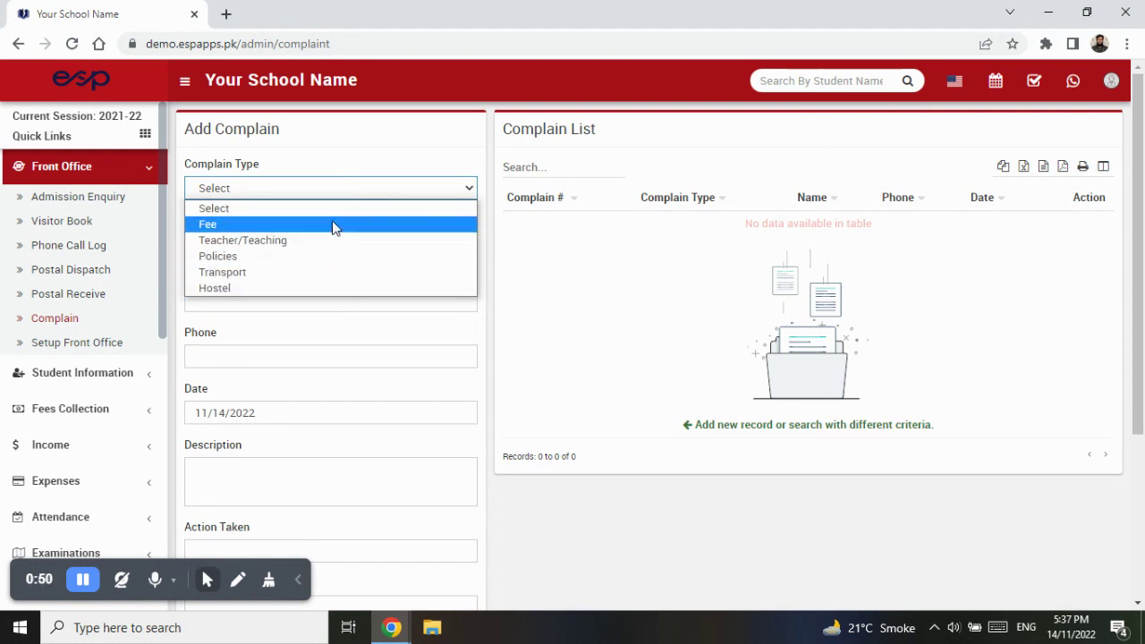
pyautogui.click(348, 198)
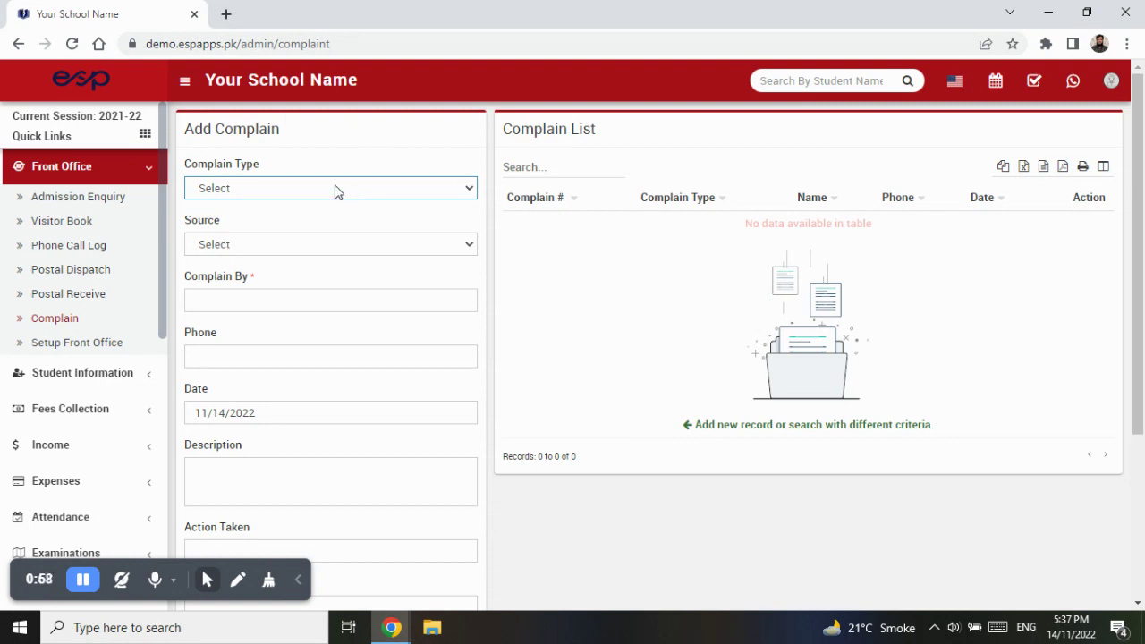
pyautogui.click(337, 190)
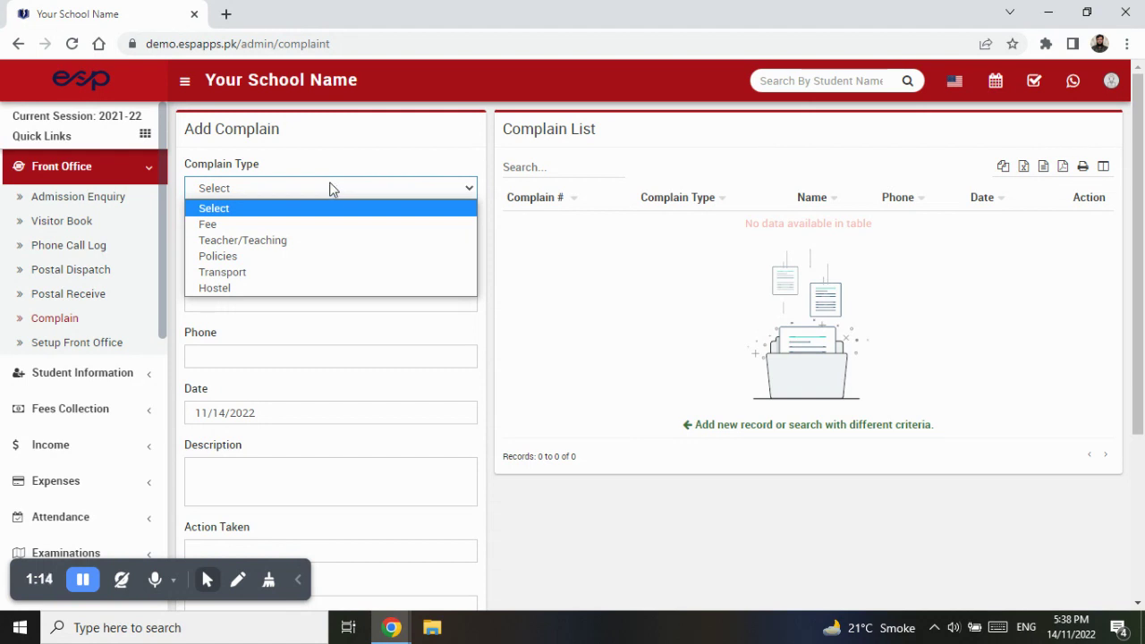
pyautogui.click(122, 353)
pyautogui.click(122, 351)
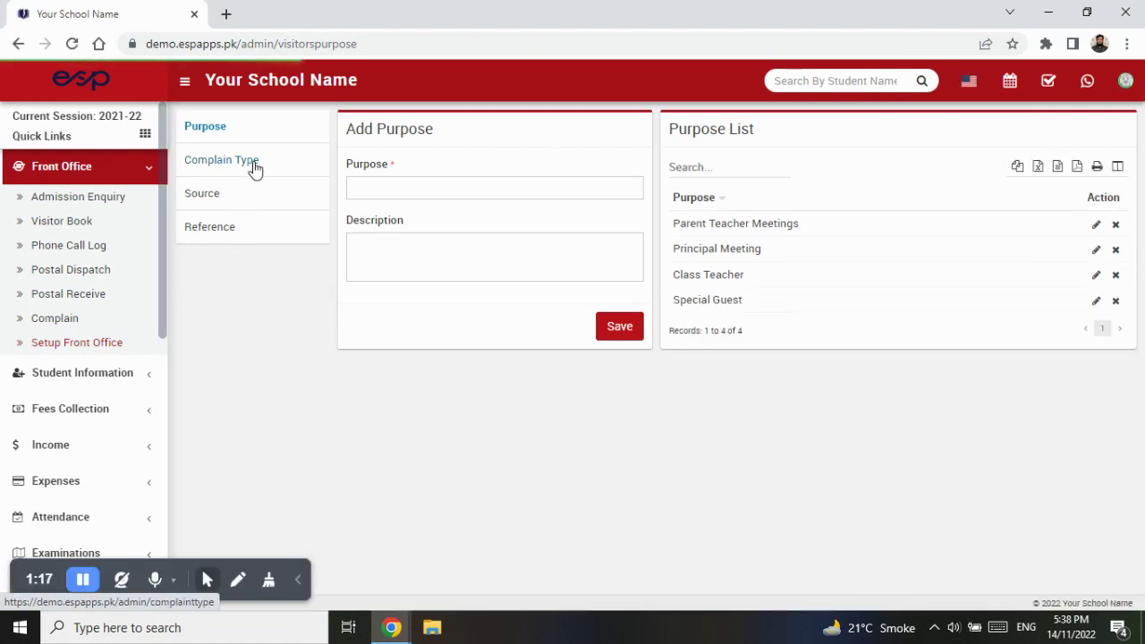
# - Check the five configured complaint types, then return to the Complain form's type list
pyautogui.click(255, 166)
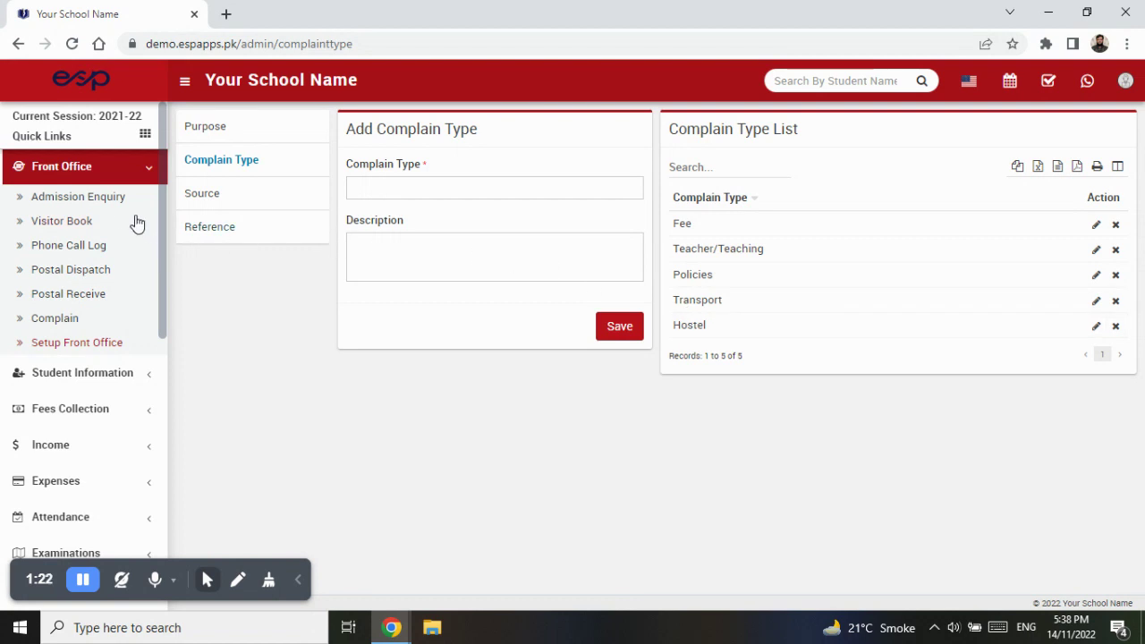
pyautogui.click(62, 315)
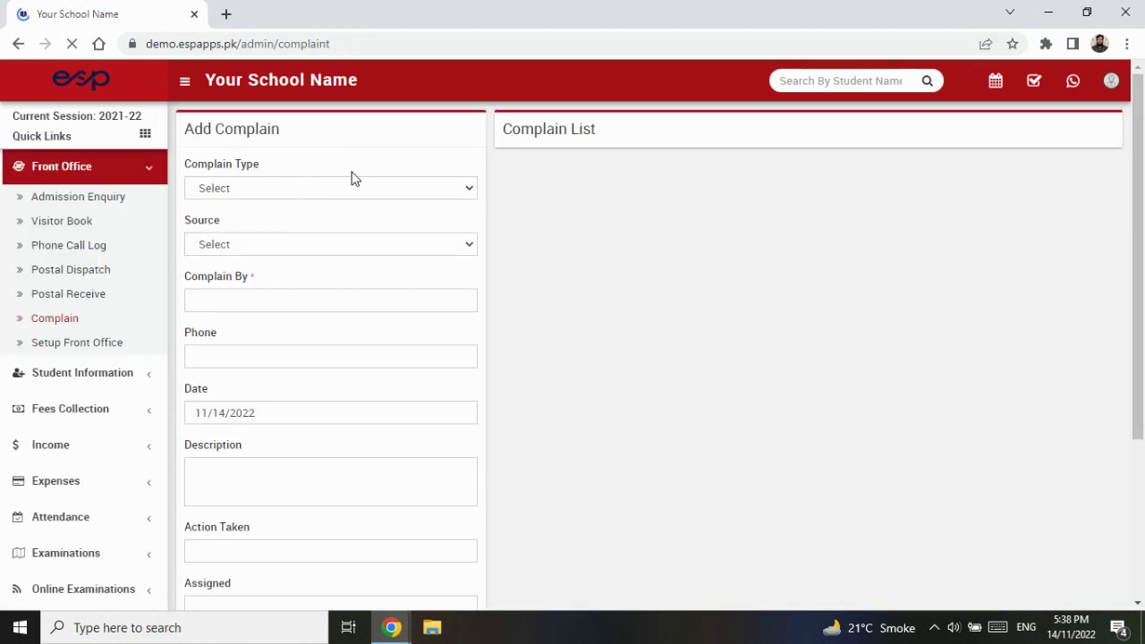
pyautogui.click(348, 187)
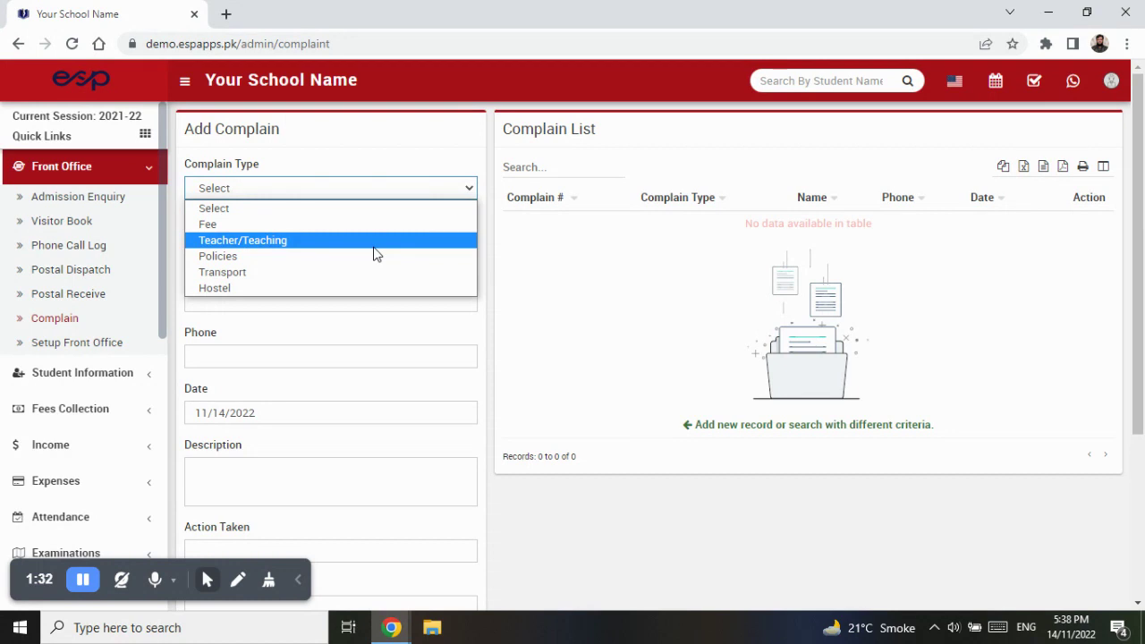
# - Set Complain Type to Fee and Source to Website
pyautogui.click(397, 225)
pyautogui.click(411, 252)
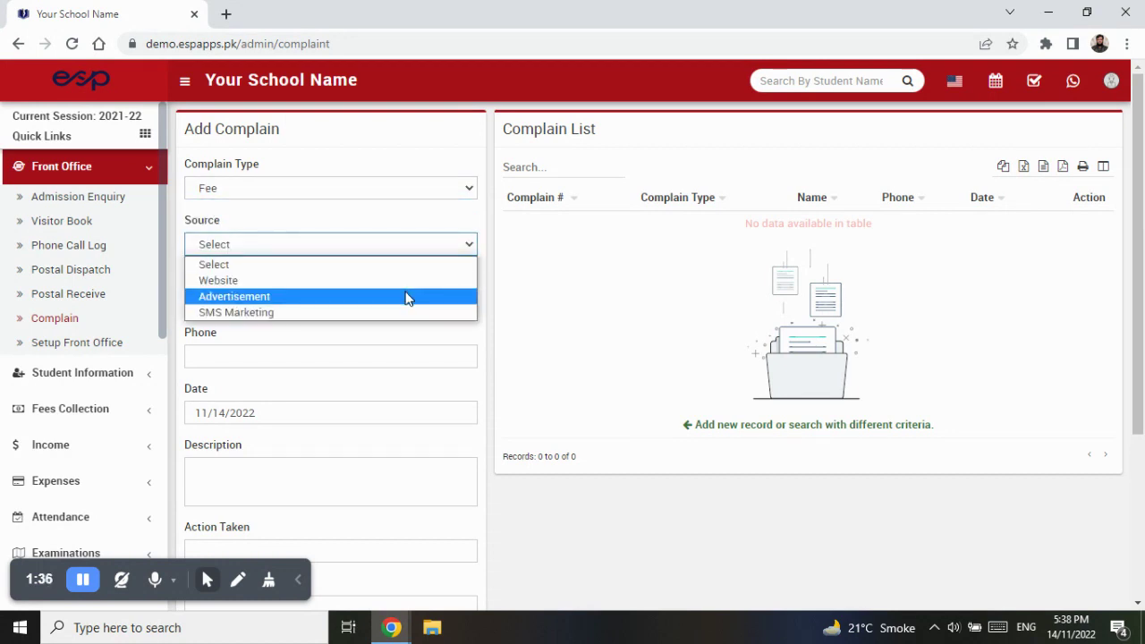
pyautogui.click(413, 281)
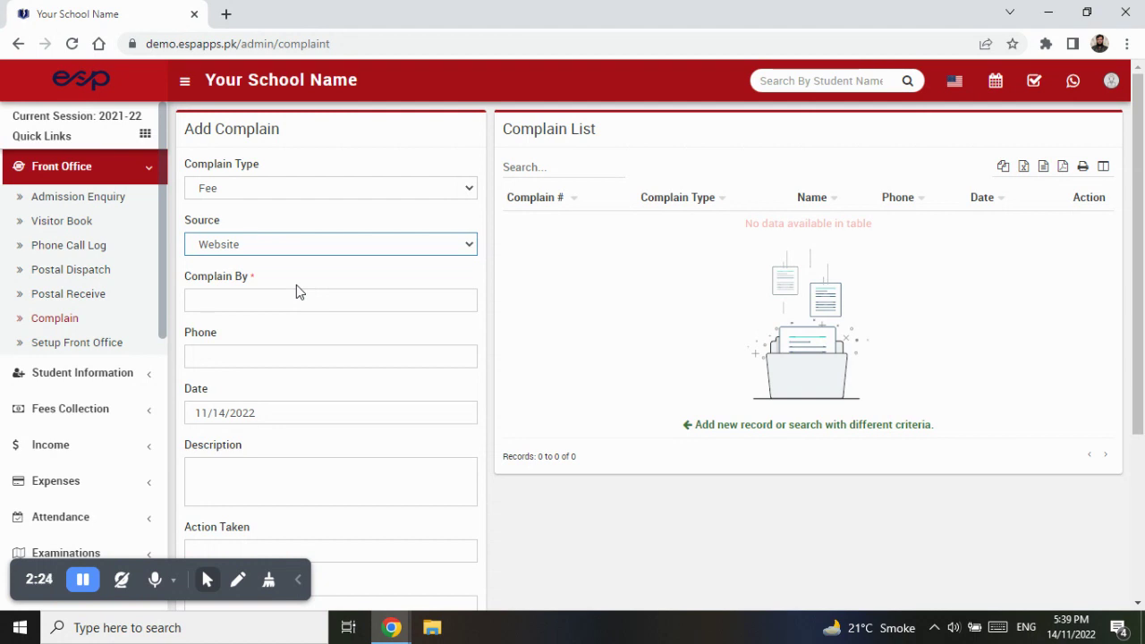
pyautogui.click(320, 251)
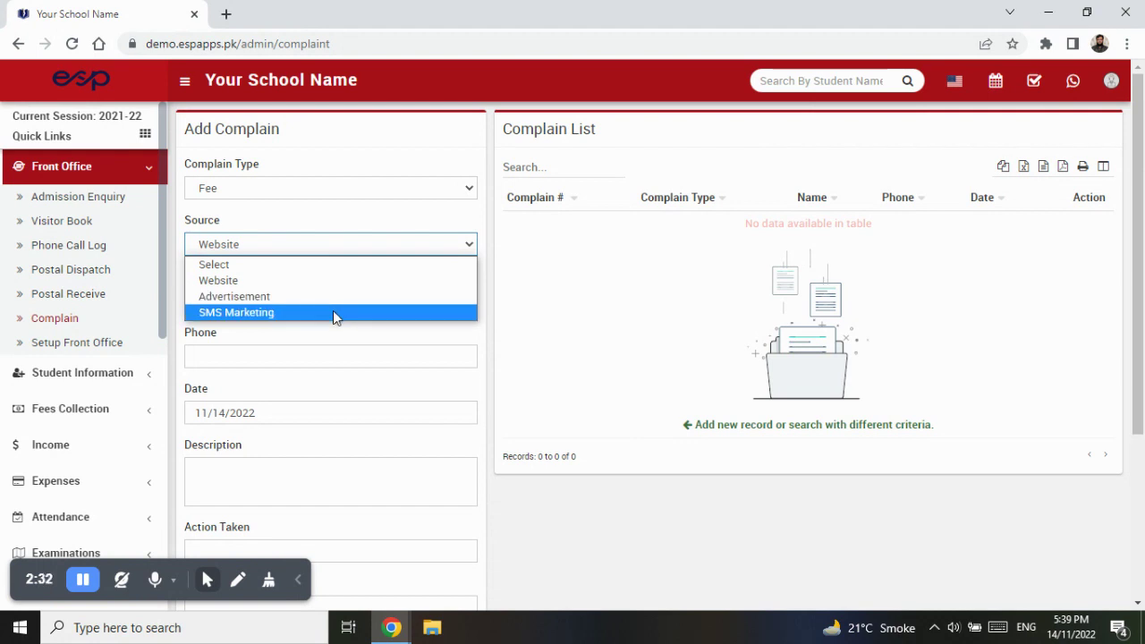
pyautogui.click(356, 249)
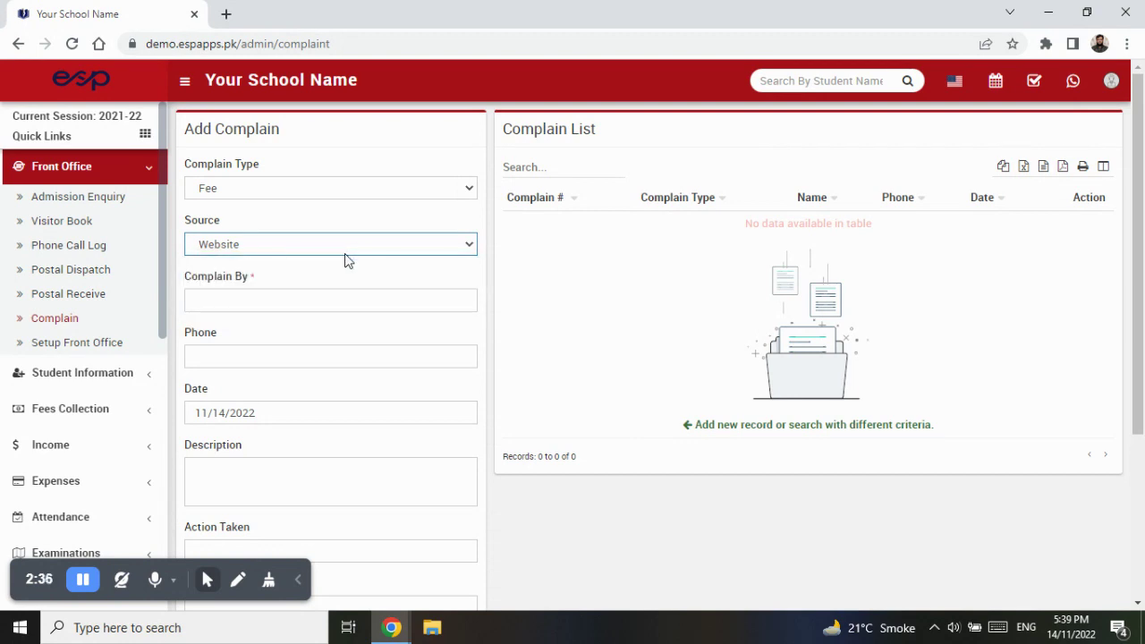
pyautogui.click(265, 252)
pyautogui.click(277, 281)
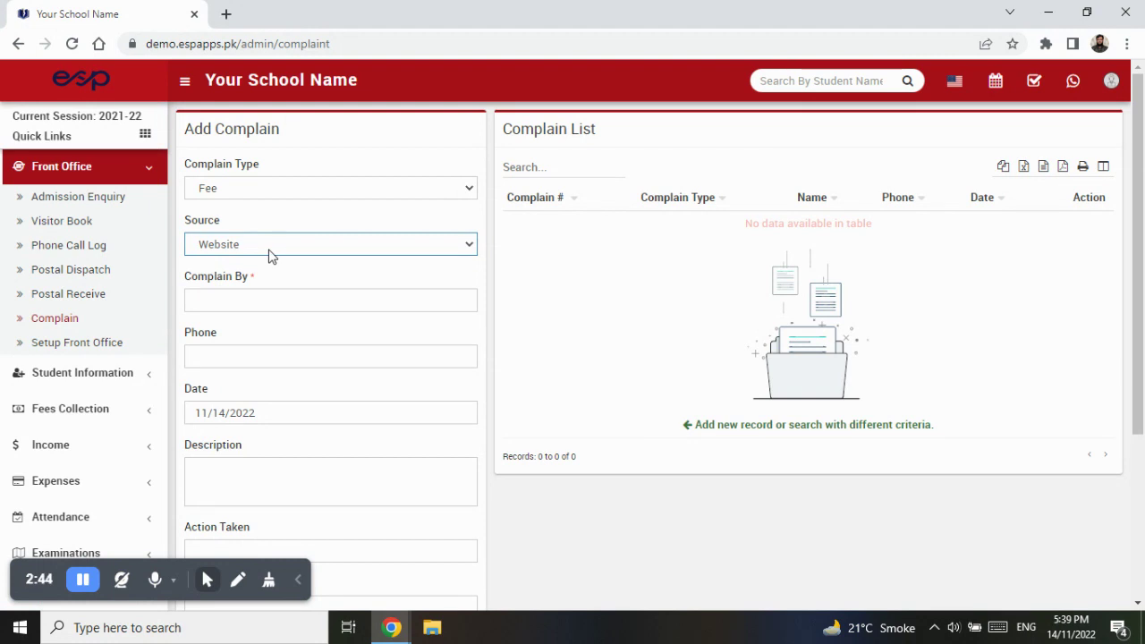
# - Enter the student's father as Complain By, and enter his contact phone number in Phone
pyautogui.click(273, 301)
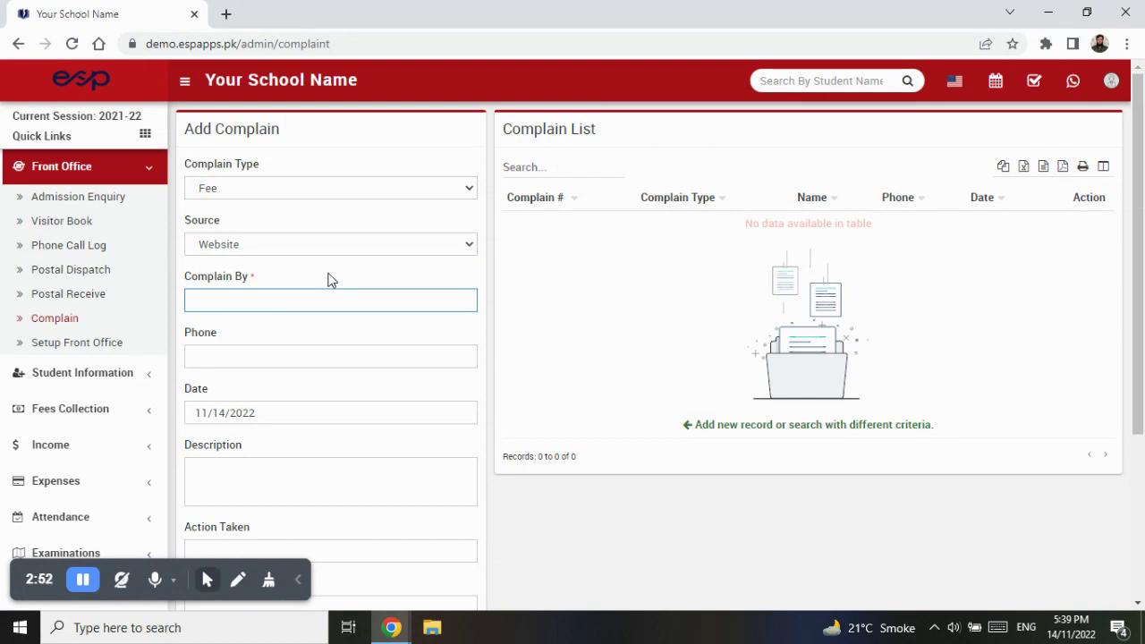
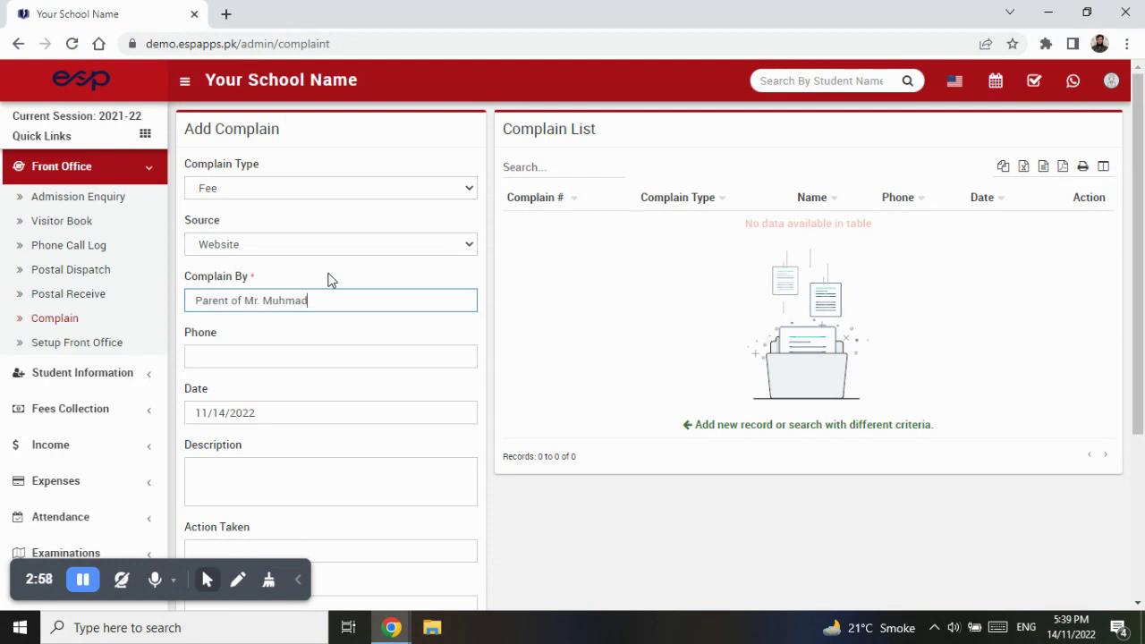
pyautogui.press('Home')
pyautogui.hotkey('shift', 'Right')
pyautogui.hotkey('shift', 'Right')
pyautogui.hotkey('shift', 'Right')
pyautogui.hotkey('shift', 'Right')
pyautogui.hotkey('shift', 'Right')
pyautogui.hotkey('shift', 'Right')
pyautogui.write('Father')
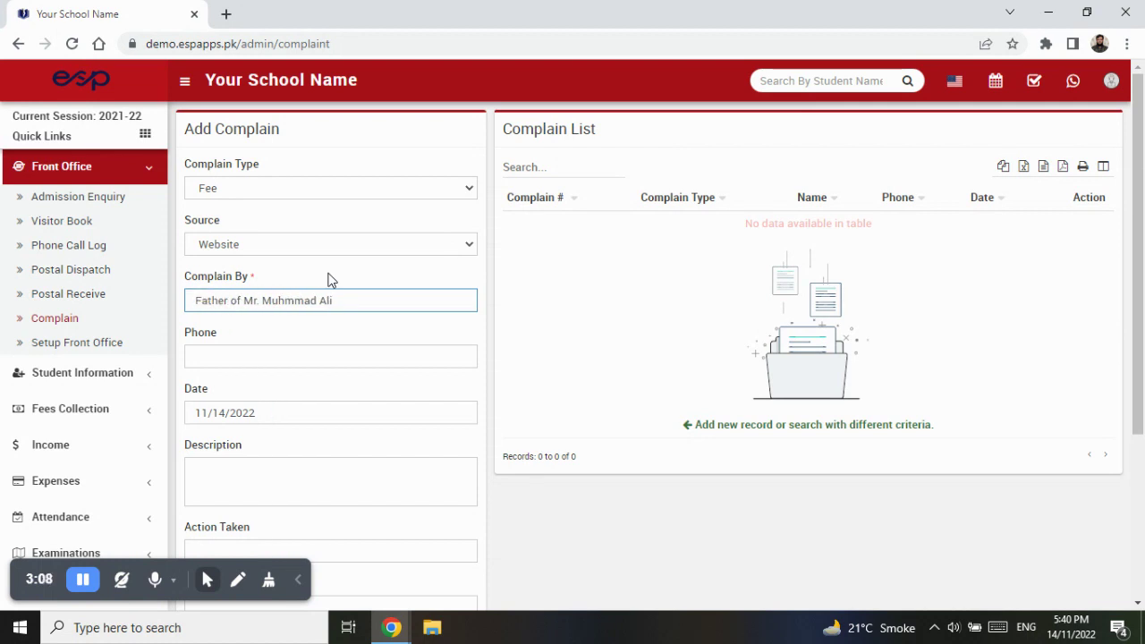
pyautogui.click(308, 356)
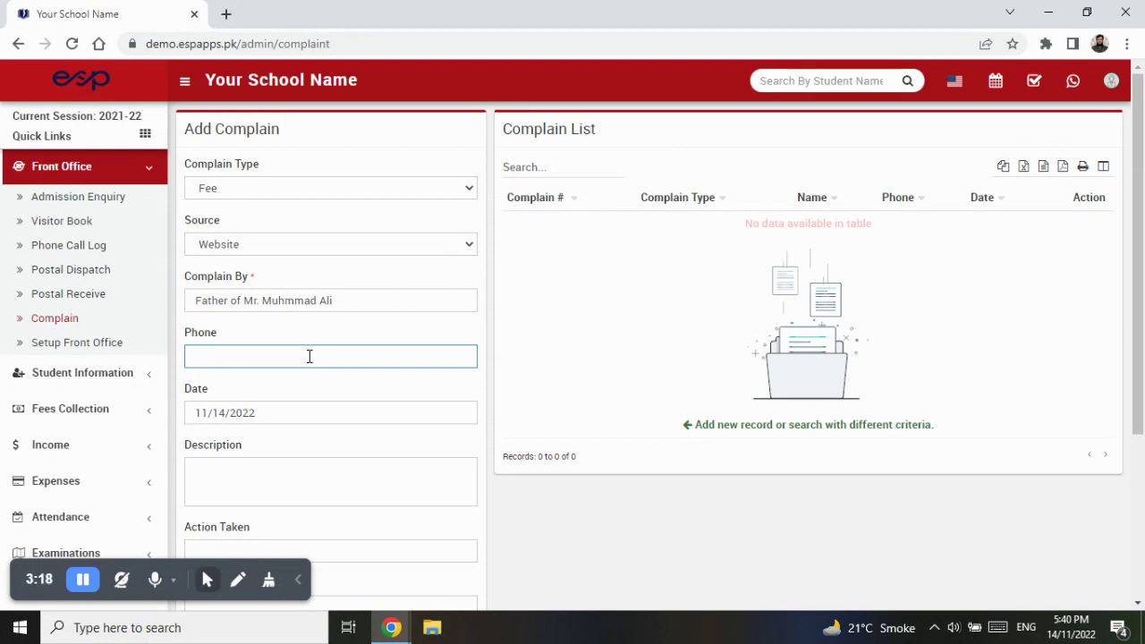
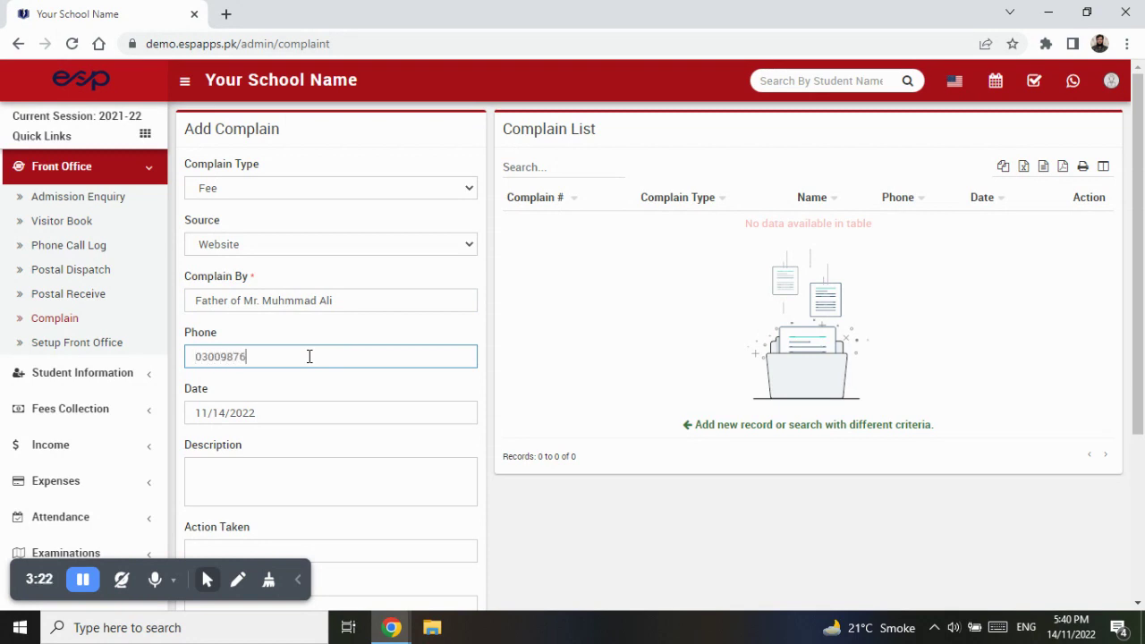
# - Enter the description "My son's fee is higher than other students in the class", leaving Action Taken empty
pyautogui.click(335, 418)
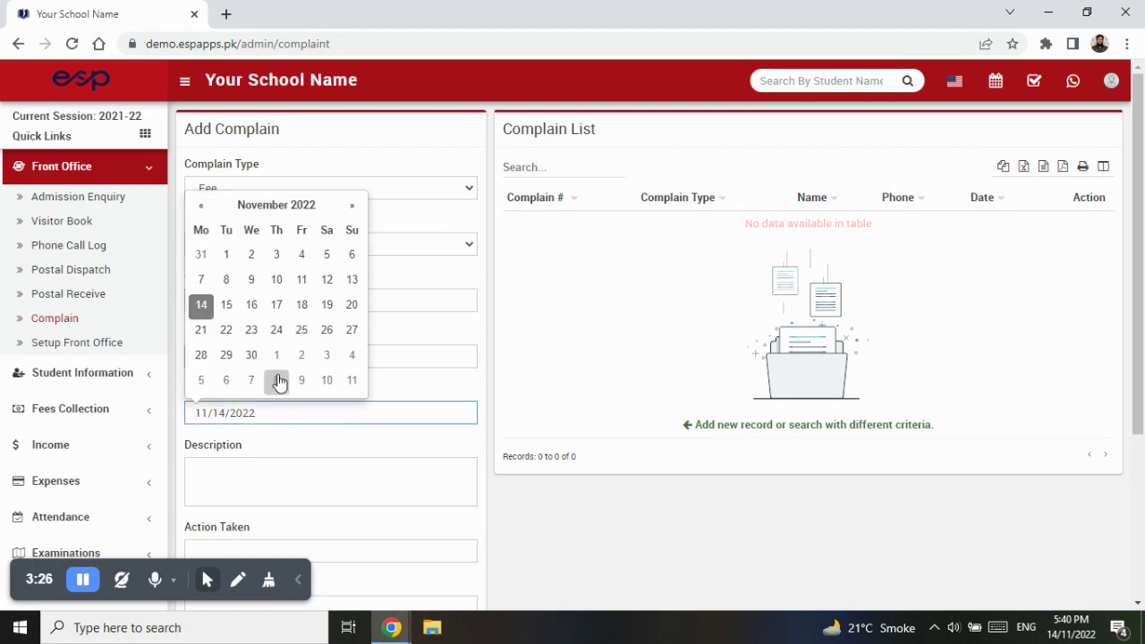
pyautogui.click(301, 473)
pyautogui.scroll(-1, 326, 486)
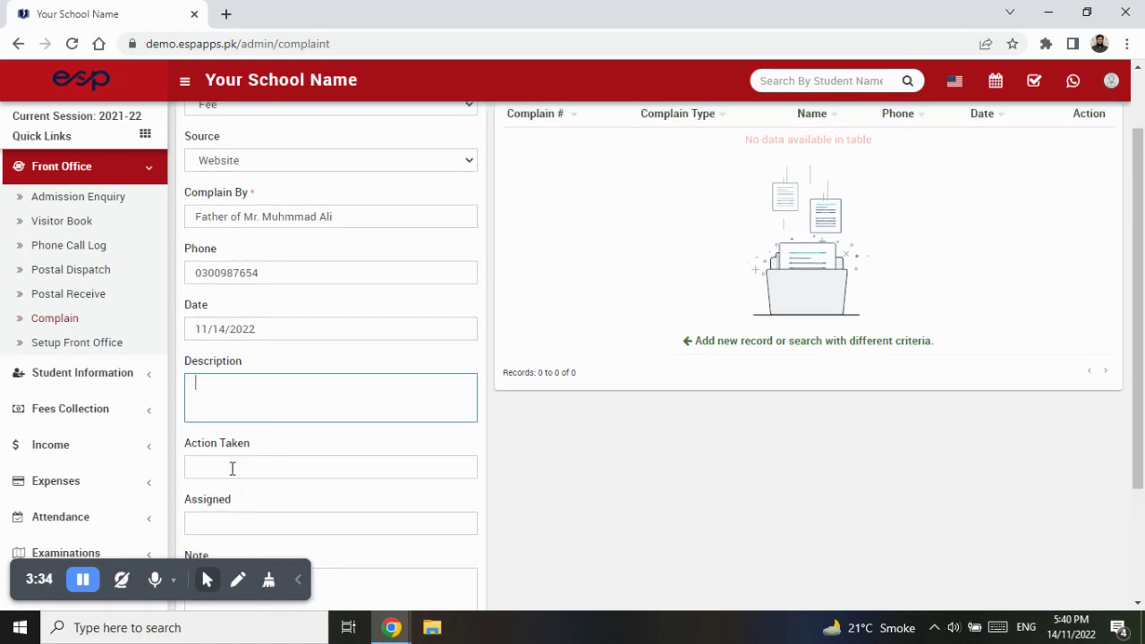
pyautogui.write('My fee is higher than other')
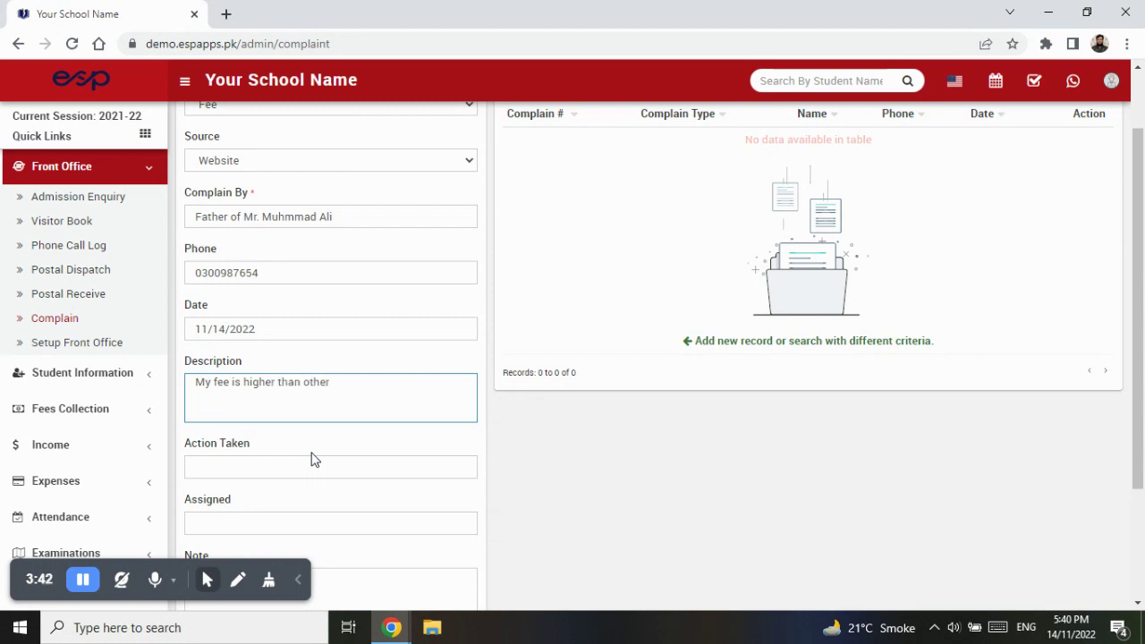
pyautogui.write(' students in the class')
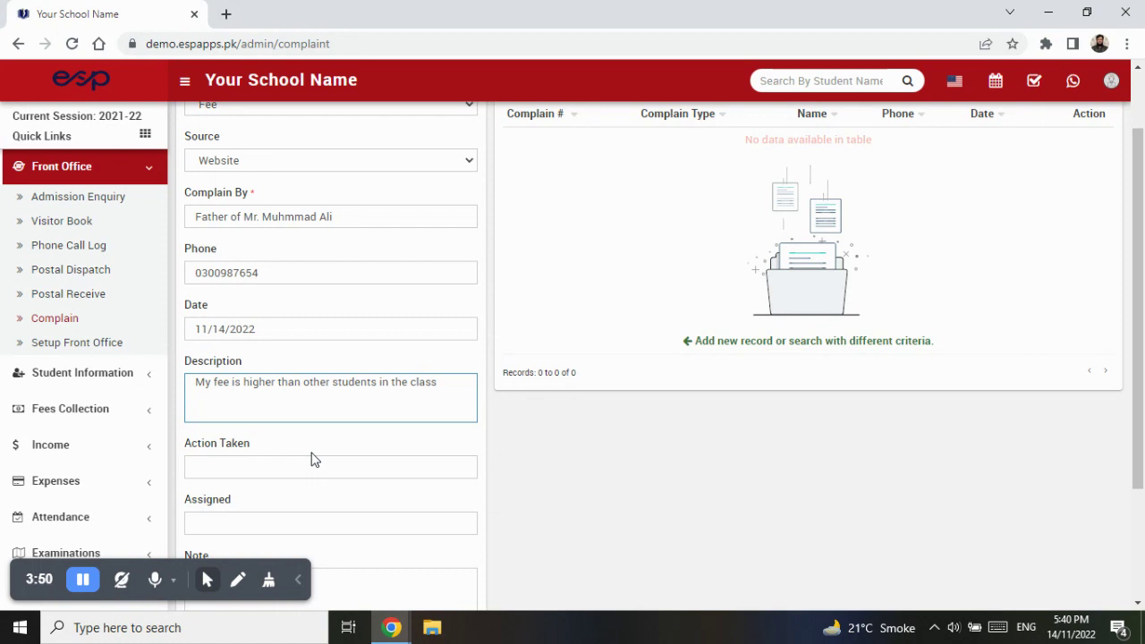
pyautogui.press('Home')
pyautogui.press('Right')
pyautogui.press('Right')
pyautogui.write("son's")
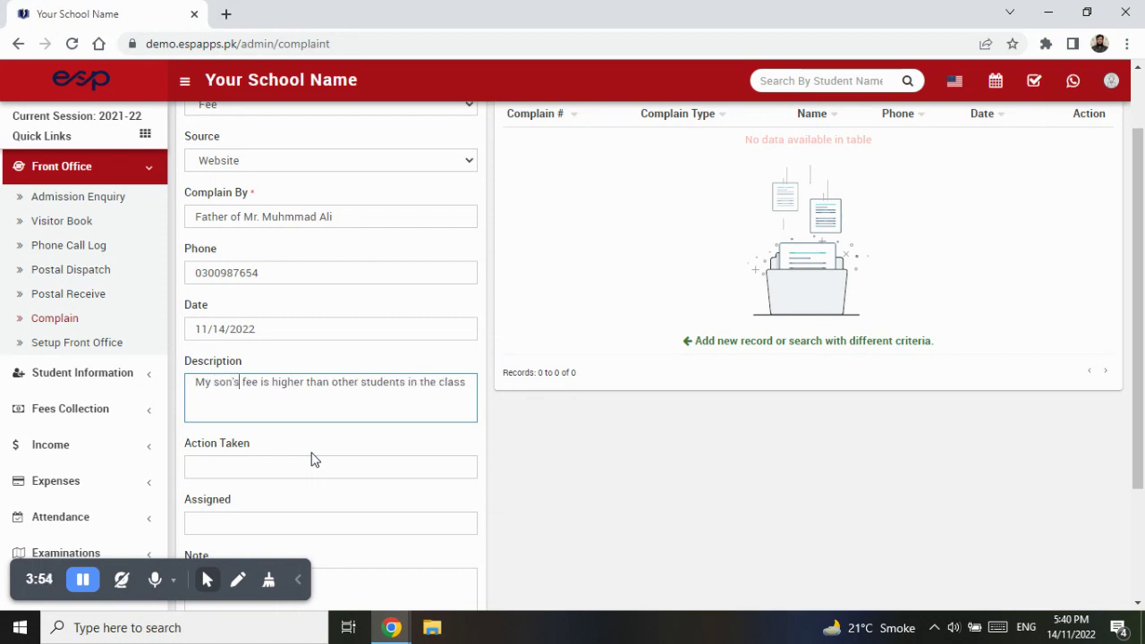
pyautogui.click(307, 467)
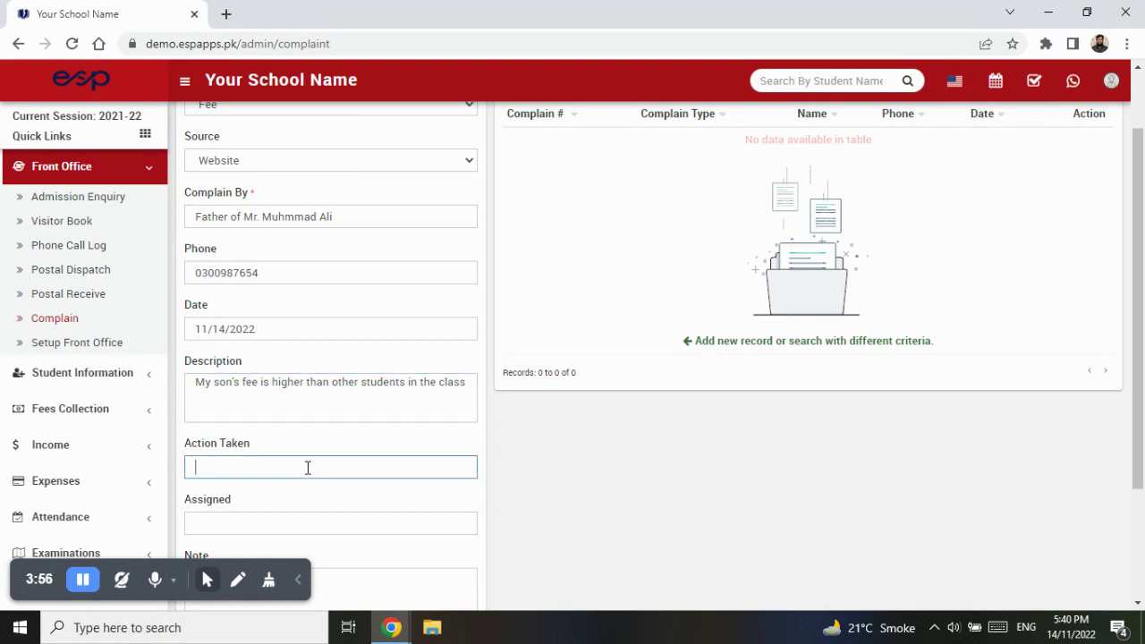
pyautogui.write('W')
pyautogui.press('BackSpace')
pyautogui.scroll(-3, 307, 467)
# - Fill Assigned with "Class Teacher of" followed by the student's name
pyautogui.click(336, 363)
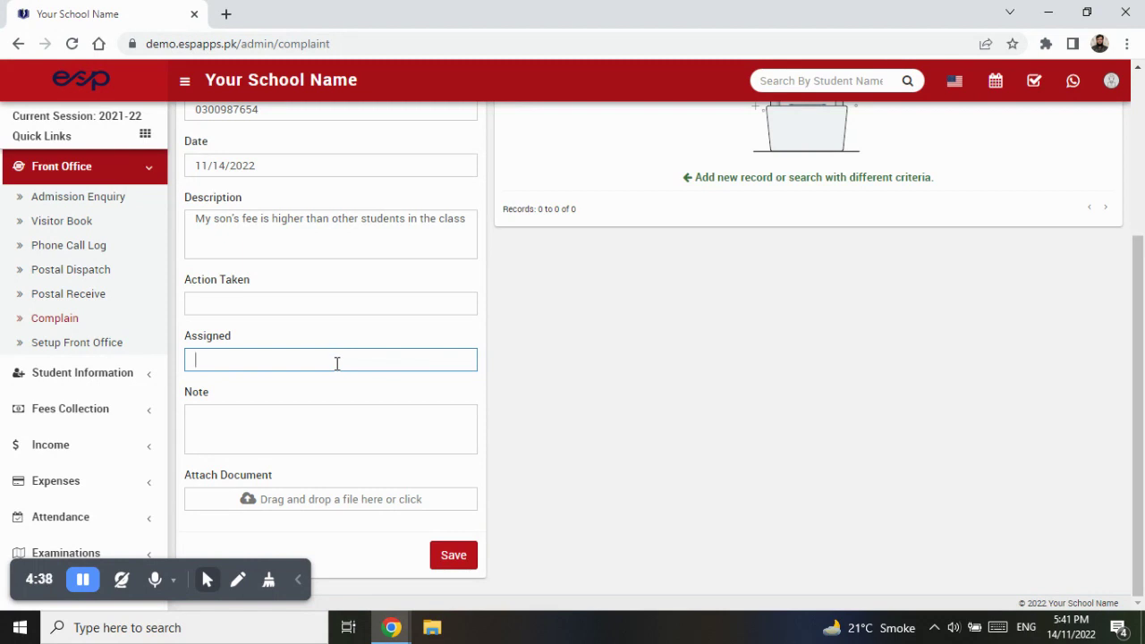
pyautogui.write('Class Teacher of ')
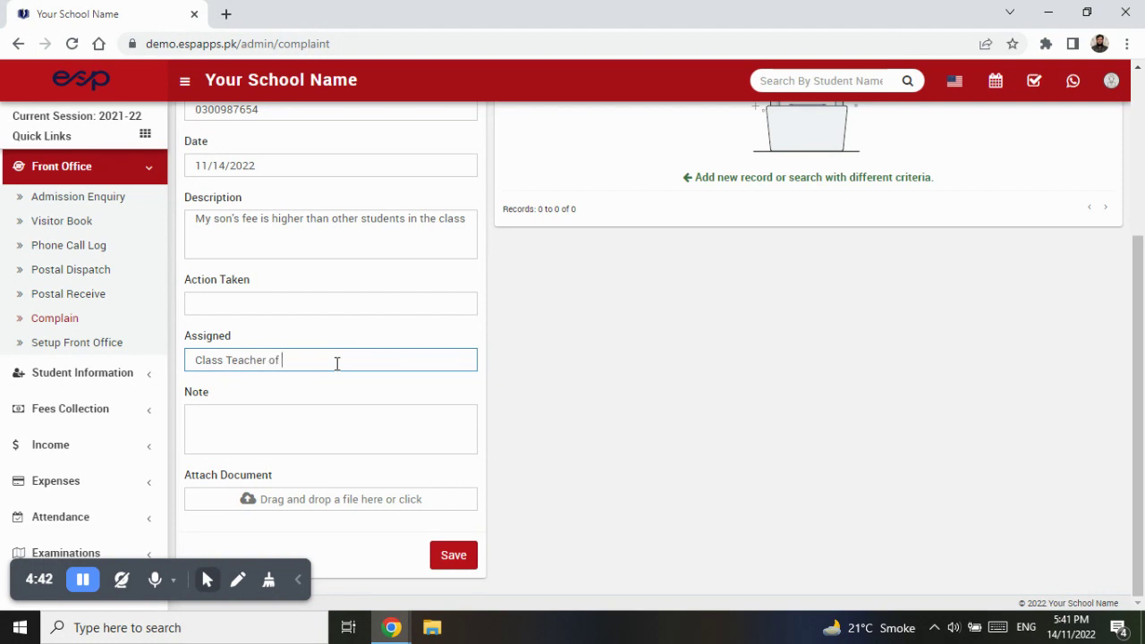
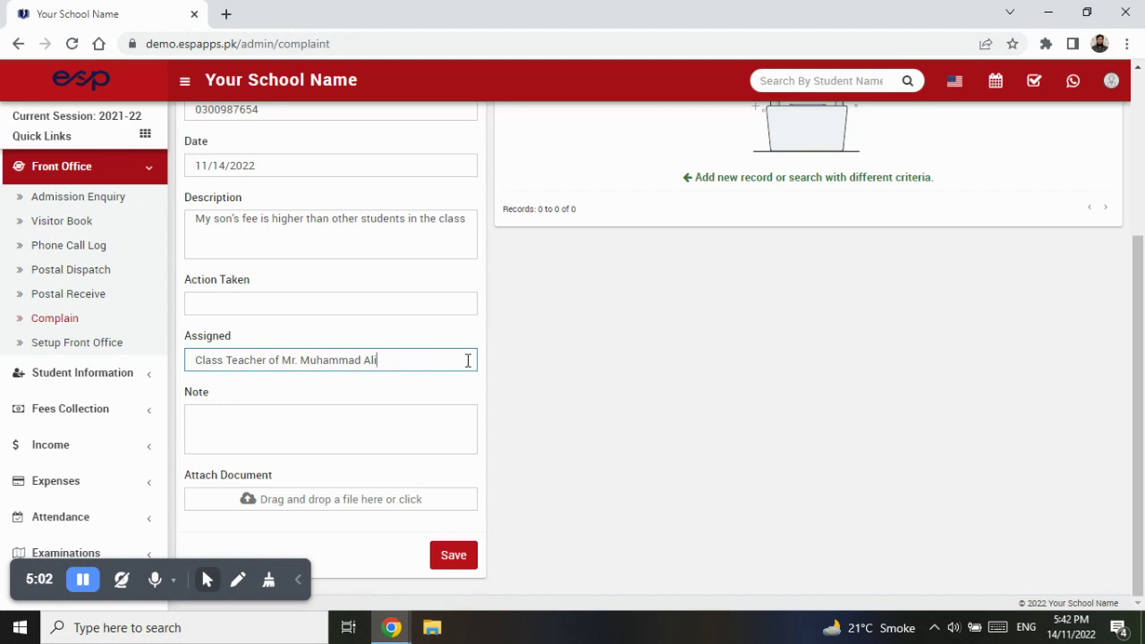
# - Begin the note with "Please take necessary actions and try to"
pyautogui.click(437, 406)
pyautogui.write('Pelase')
pyautogui.press('BackSpace')
pyautogui.press('BackSpace')
pyautogui.write('e')
pyautogui.press('BackSpace')
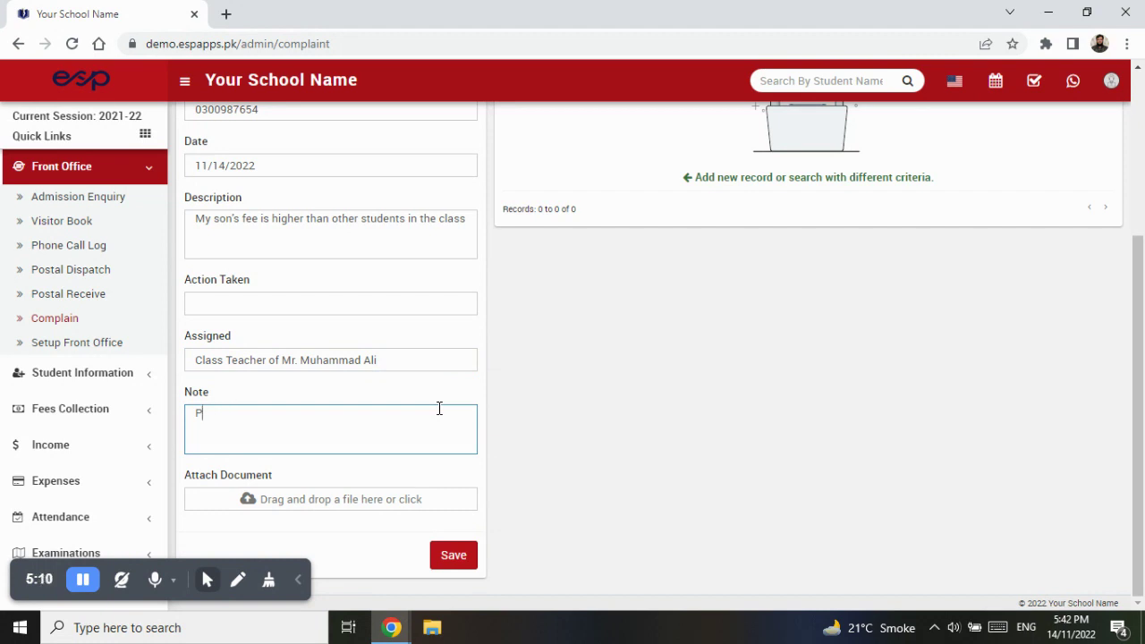
pyautogui.write('lease')
pyautogui.write('take necessary act')
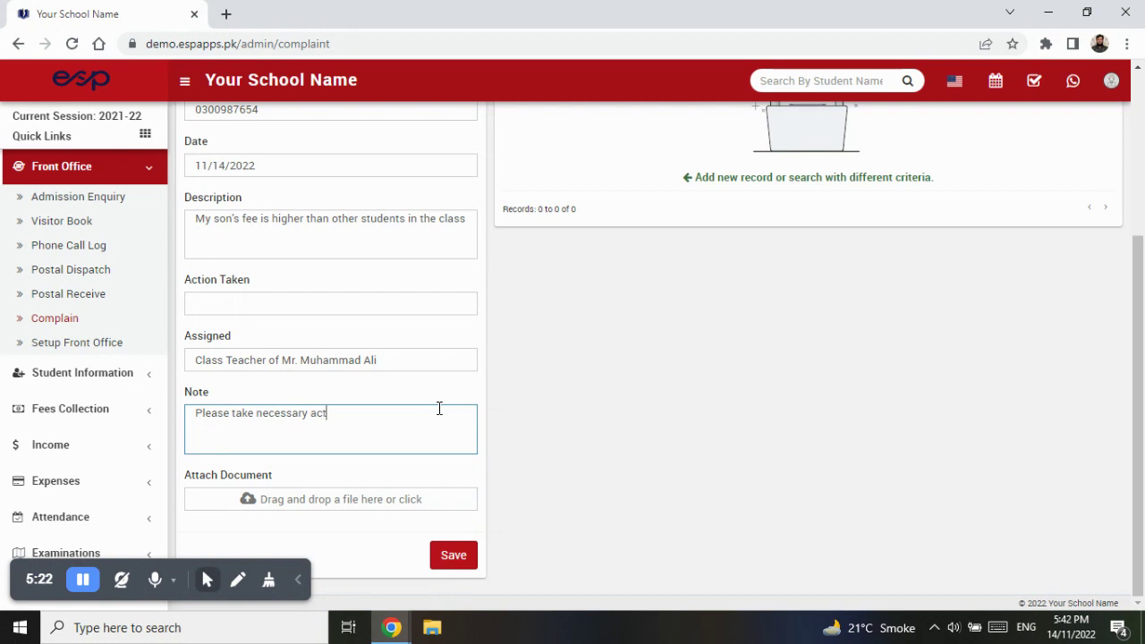
pyautogui.write('ions and try to us')
# - Finish the note with "justify and satisfy the Parents according to school policies and procedures"
pyautogui.press('BackSpace')
pyautogui.write('justi')
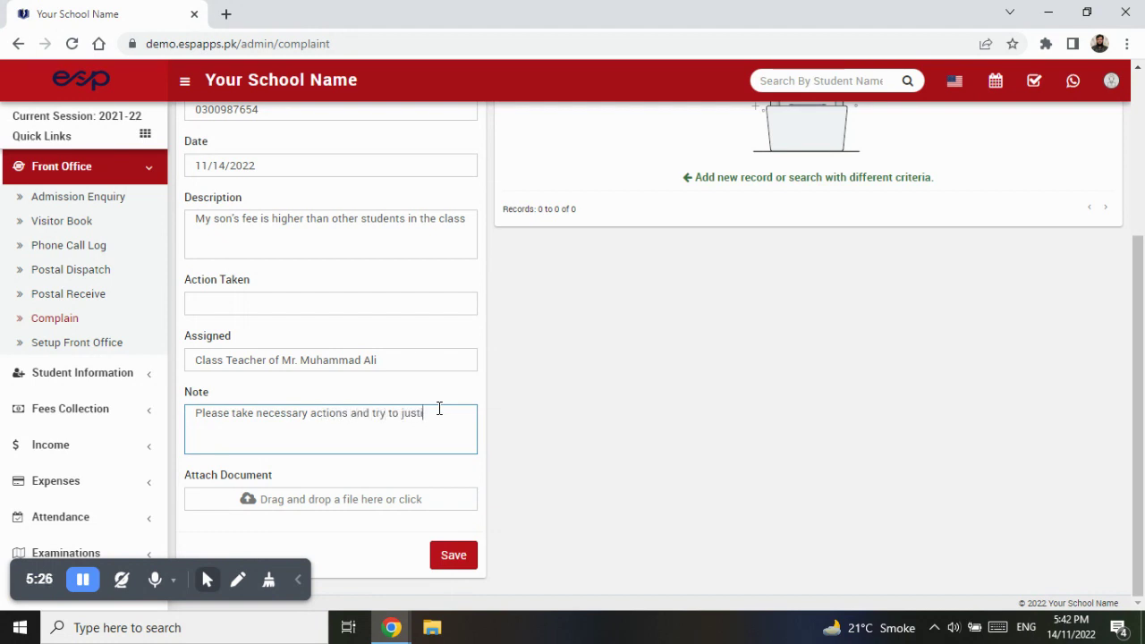
pyautogui.write('fy and satisfy the Paretns')
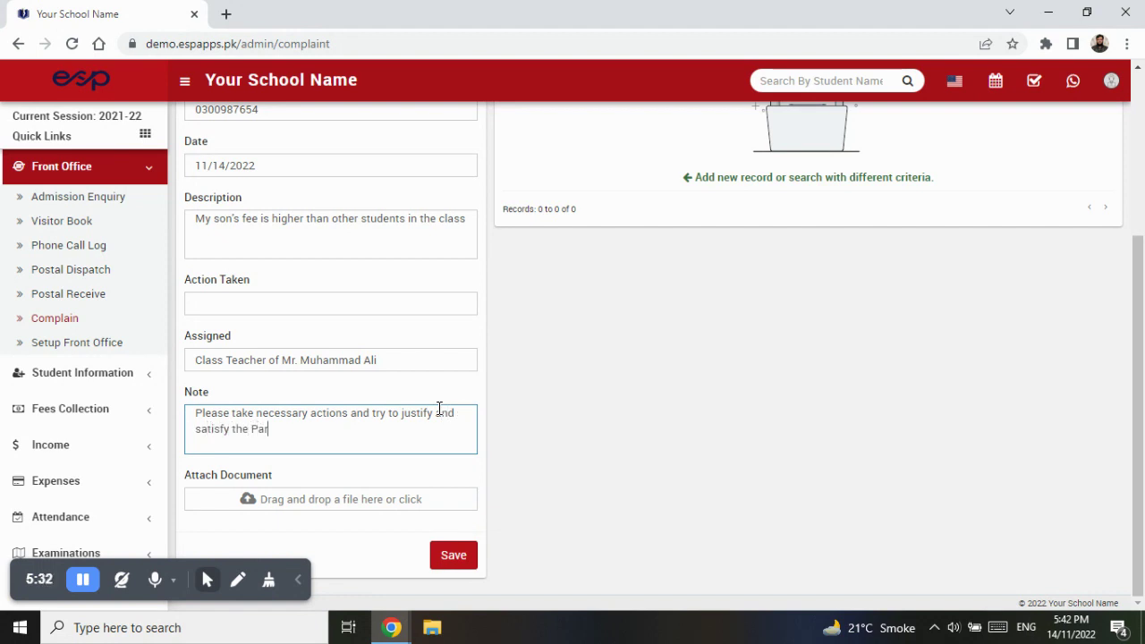
pyautogui.press('BackSpace')
pyautogui.press('BackSpace')
pyautogui.press('BackSpace')
pyautogui.write('nts according to sccho')
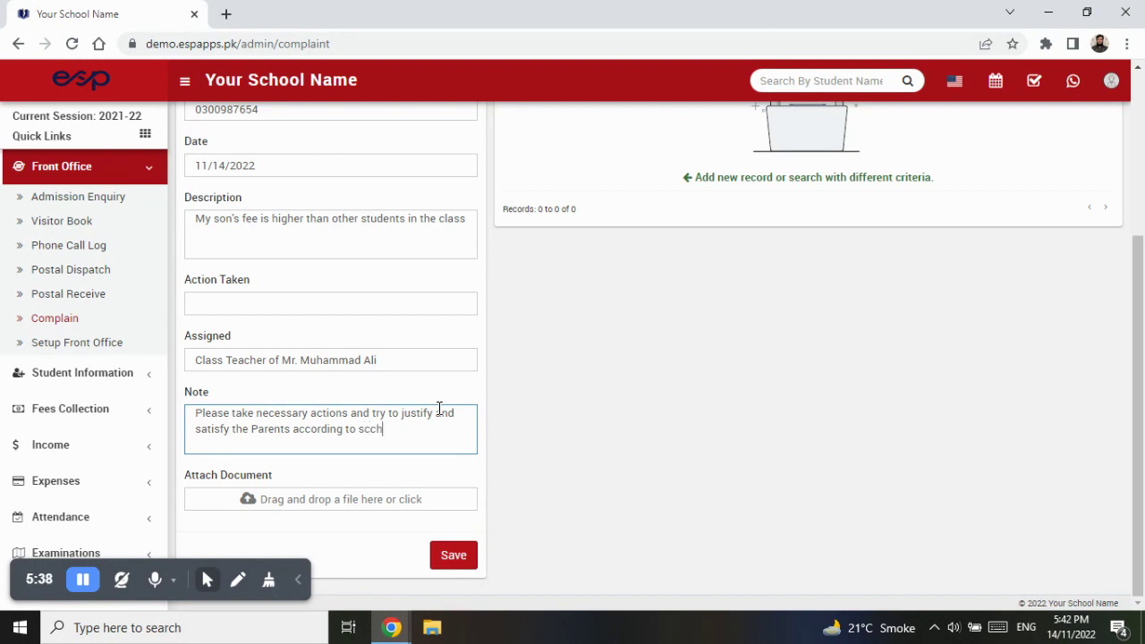
pyautogui.press('BackSpace')
pyautogui.press('BackSpace')
pyautogui.press('BackSpace')
pyautogui.write('hool policies and rp')
pyautogui.press('BackSpace')
pyautogui.press('BackSpace')
pyautogui.write('procedures')
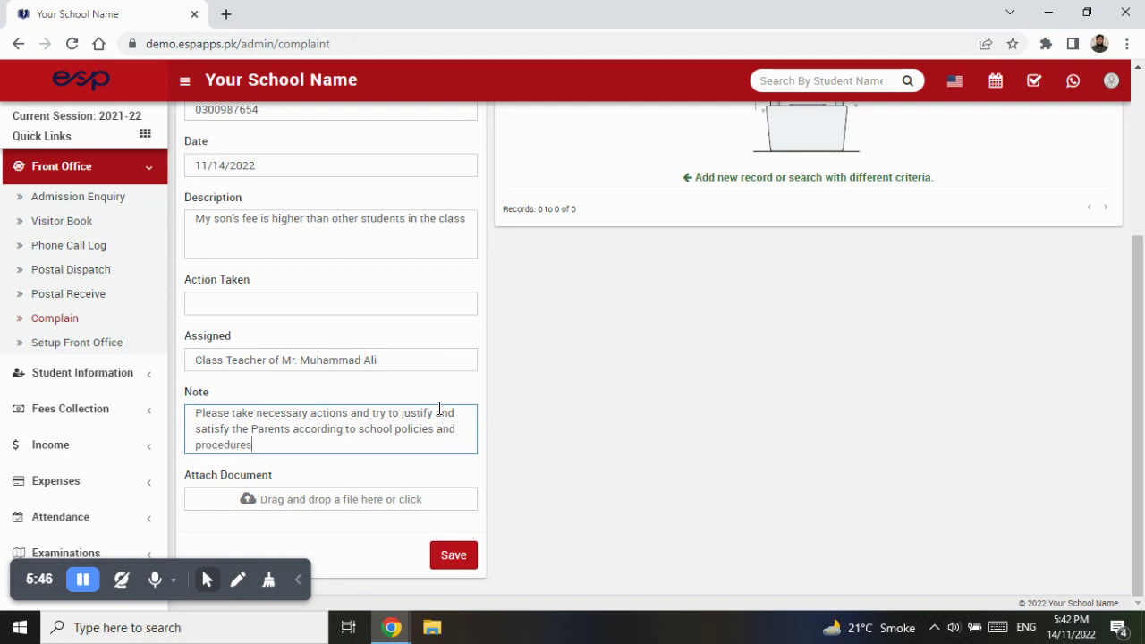
# - Attach system development.jpg from Downloads and save the Fee complaint
pyautogui.click(361, 508)
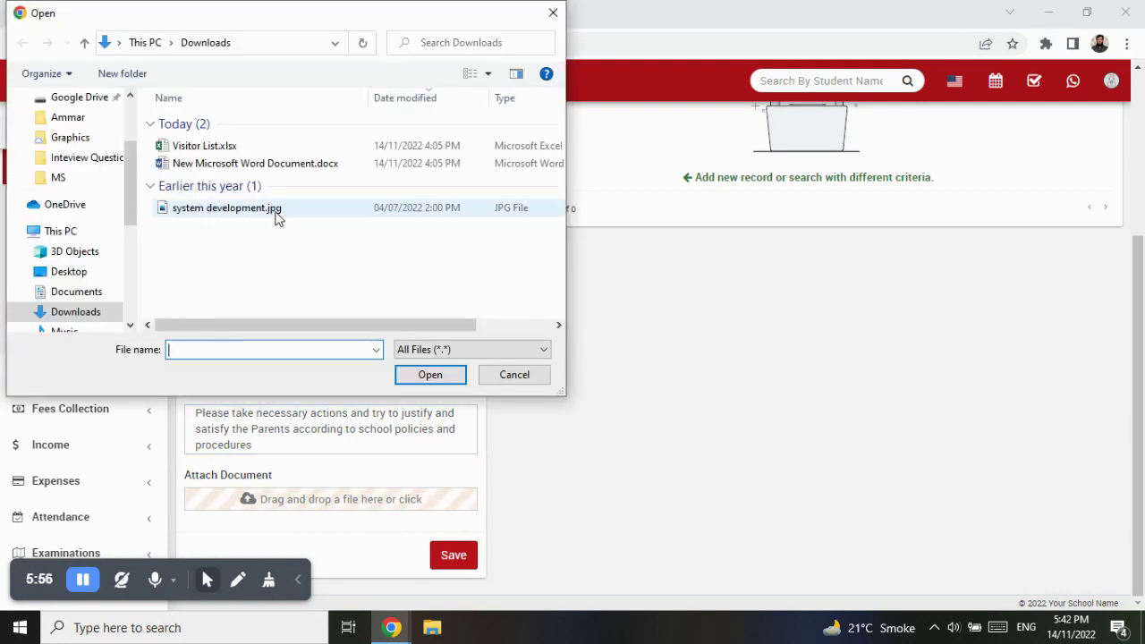
pyautogui.click(277, 213)
pyautogui.click(429, 376)
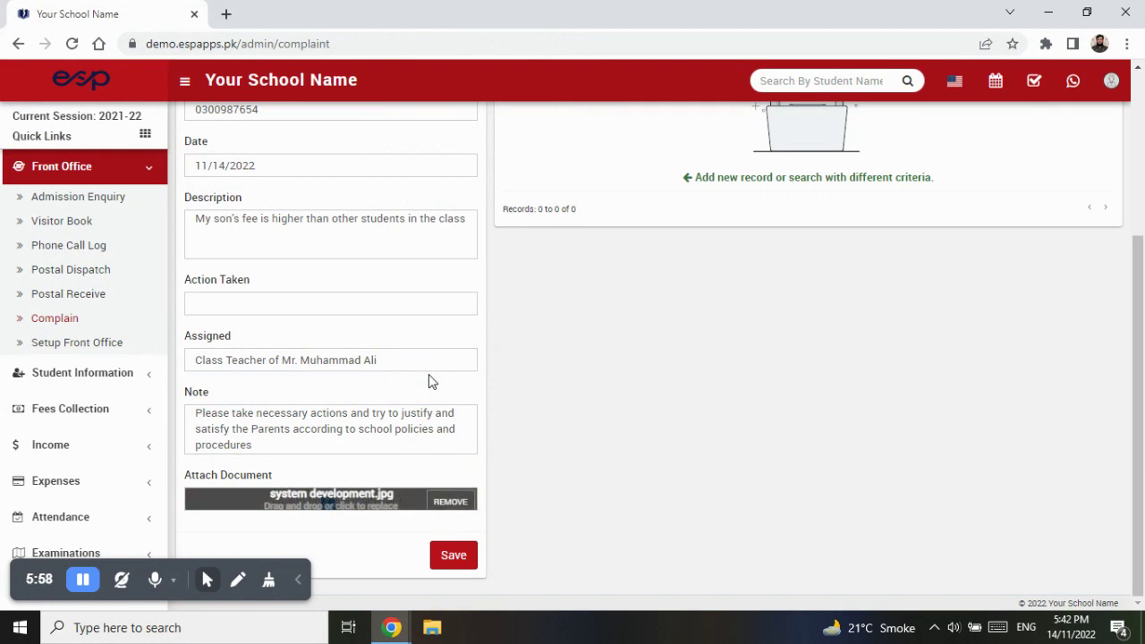
pyautogui.click(452, 557)
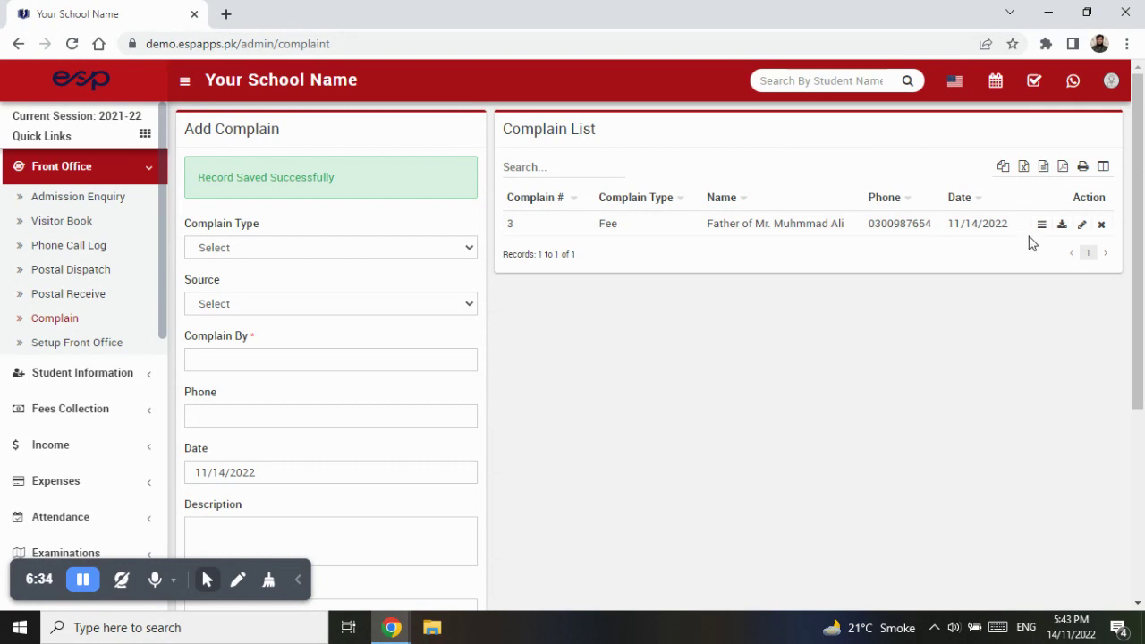
# - Open complaint 3's Edit Complain form and place the cursor in Action Taken
pyautogui.click(1081, 225)
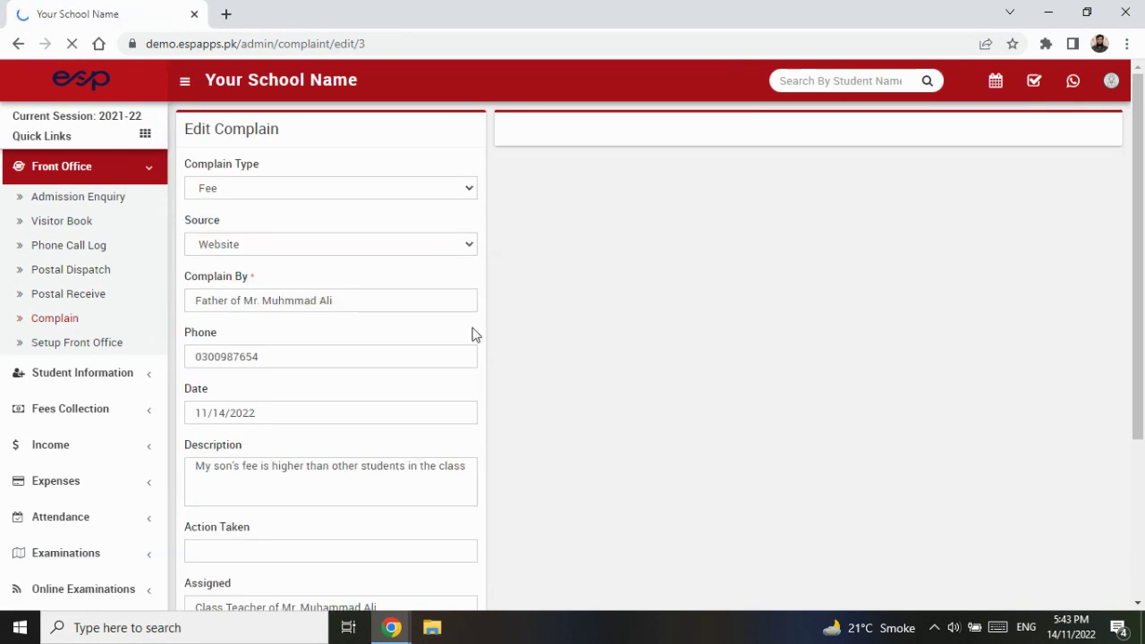
pyautogui.scroll(-3, 352, 404)
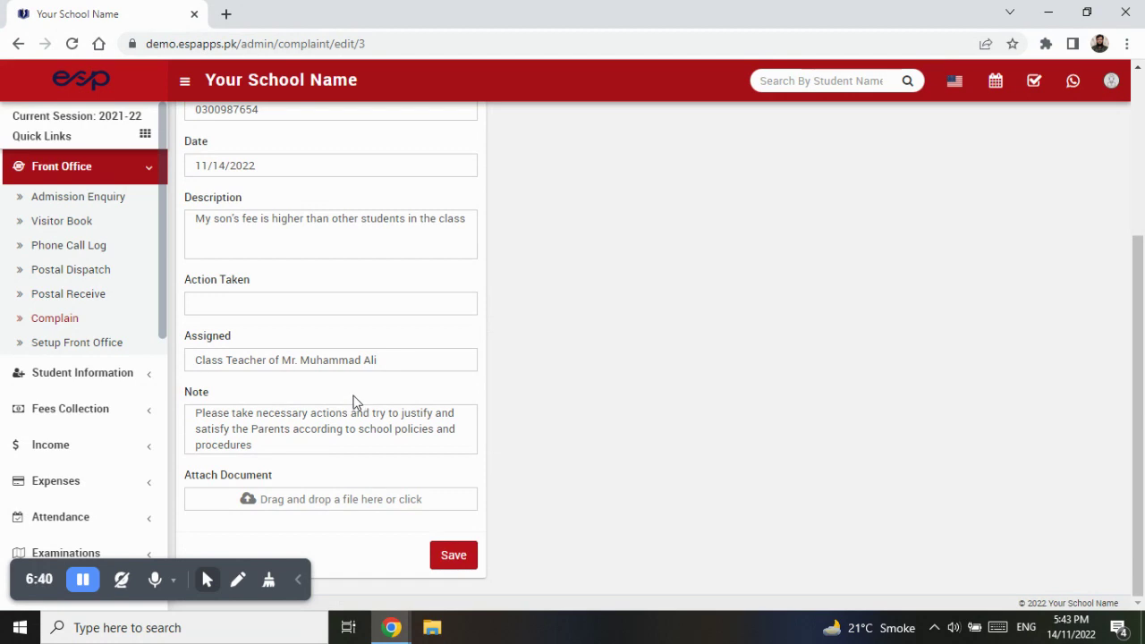
pyautogui.click(358, 305)
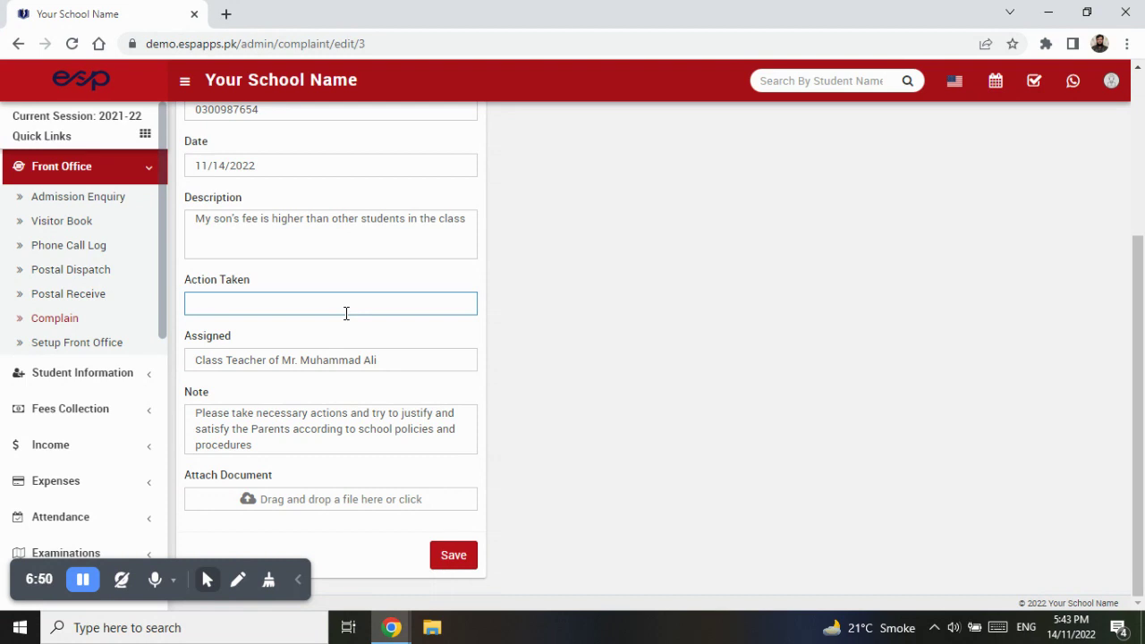
pyautogui.scroll(3, 325, 298)
pyautogui.scroll(-1, 391, 327)
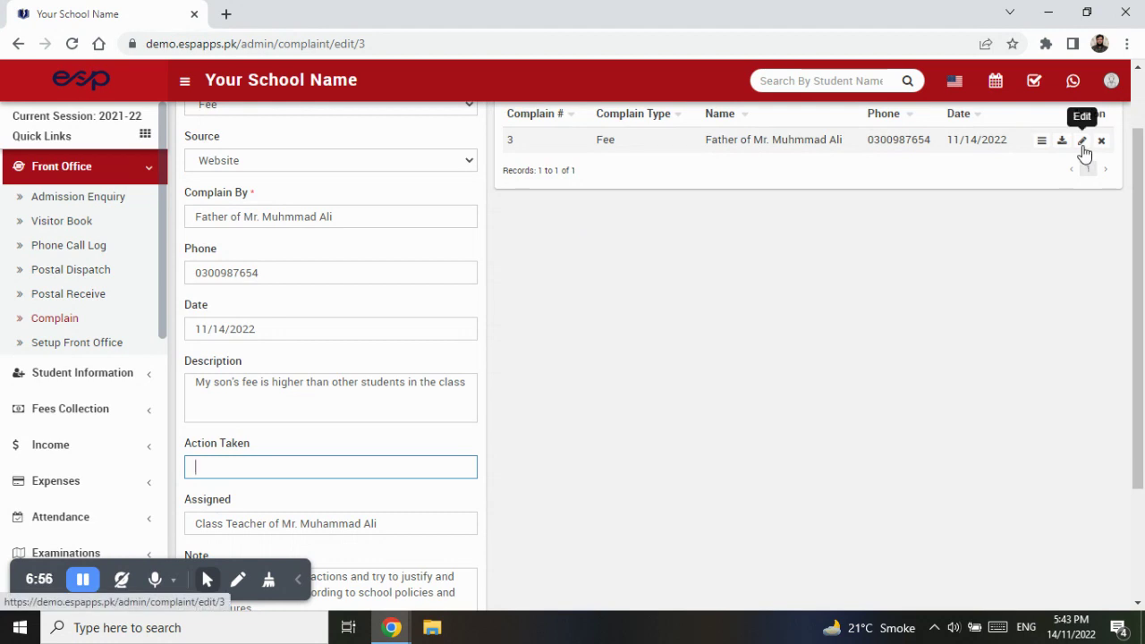
pyautogui.scroll(1, 440, 149)
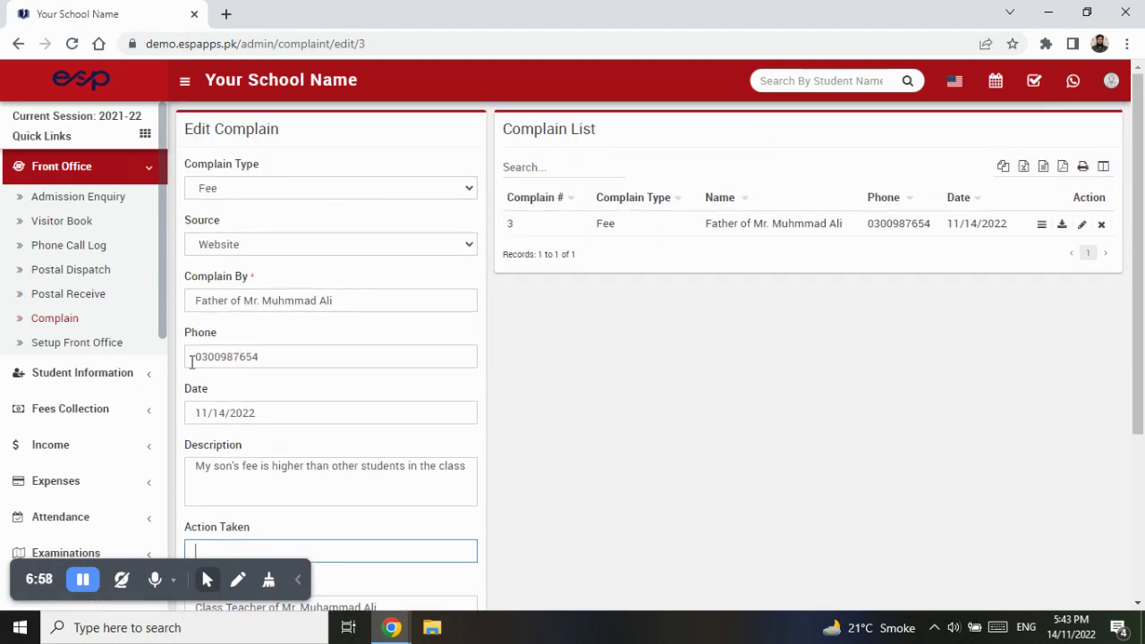
pyautogui.moveTo(191, 131); pyautogui.dragTo(211, 130)
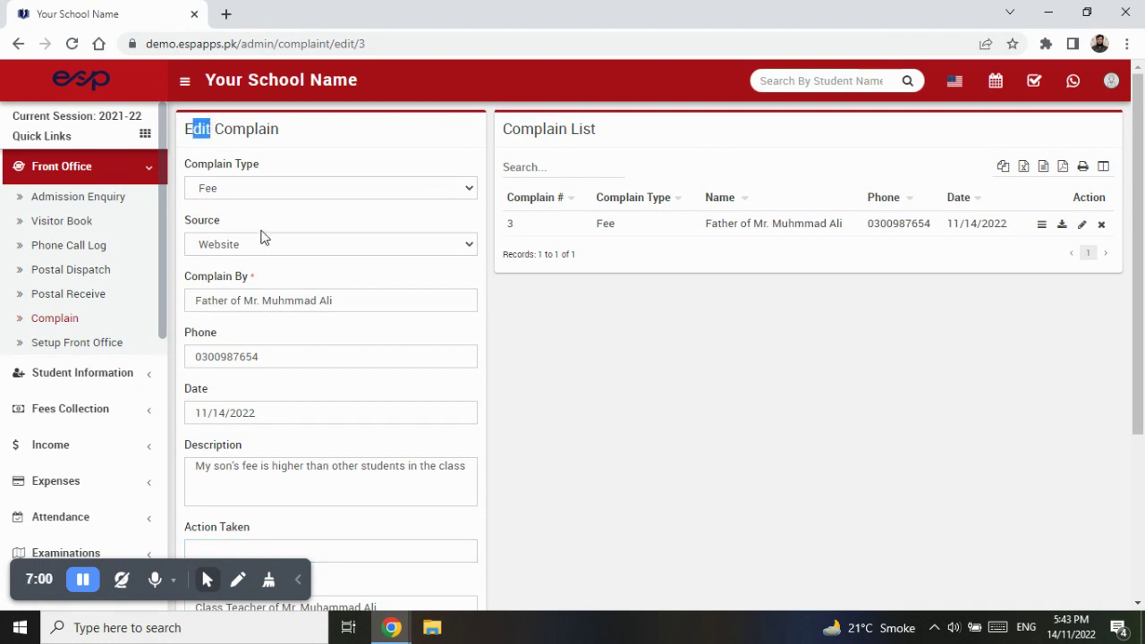
pyautogui.scroll(-3, 269, 241)
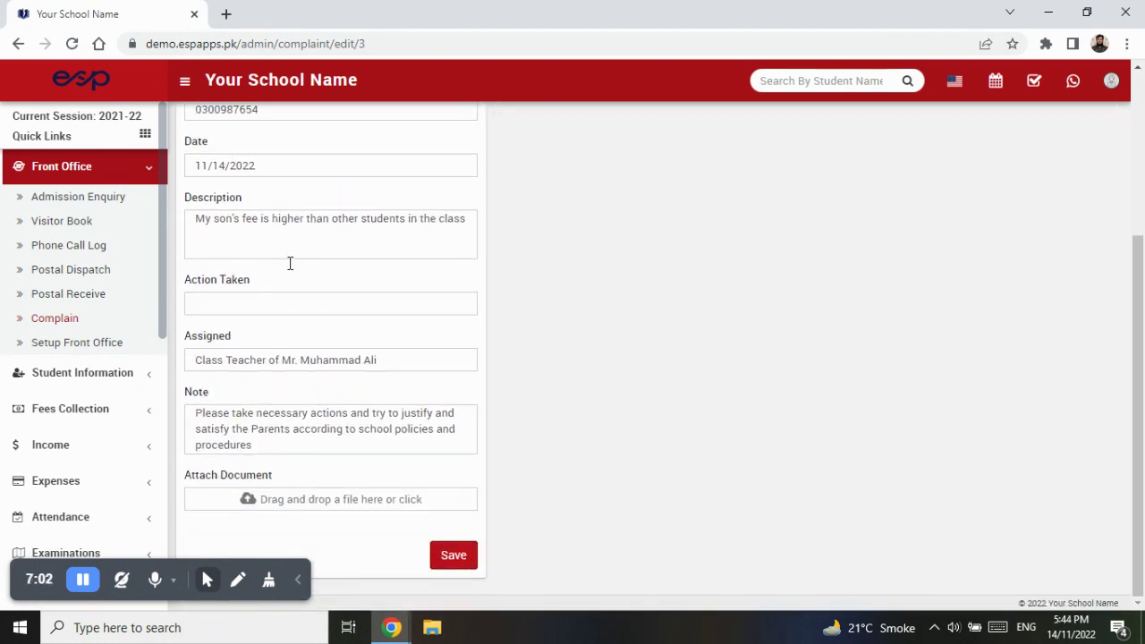
pyautogui.click(296, 301)
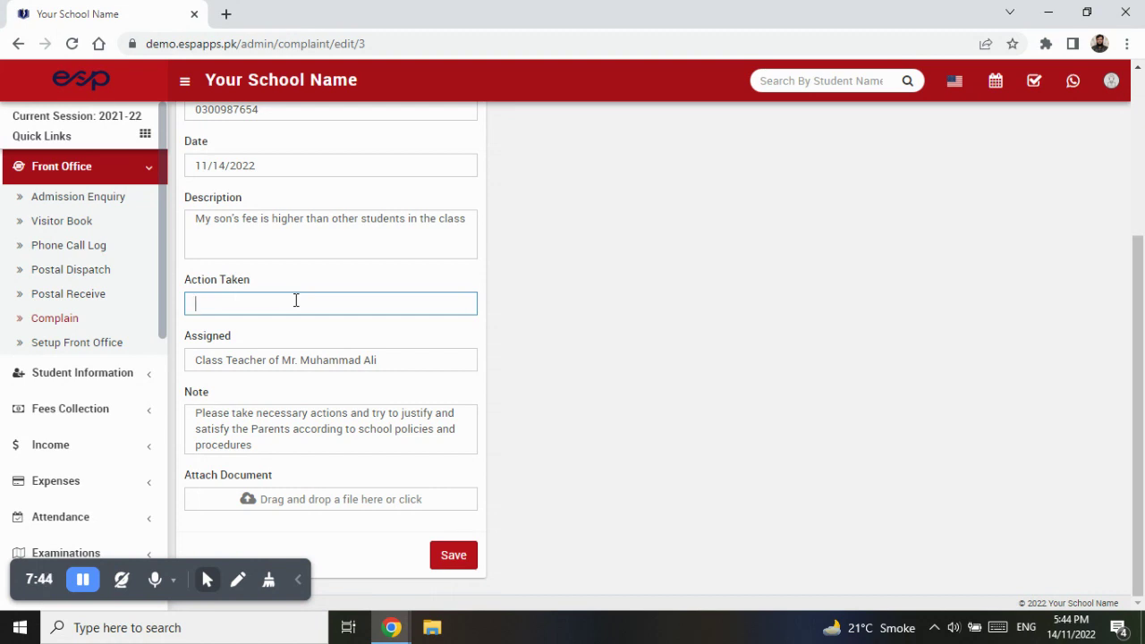
# - Record meeting the student's parents in person, giving evidence, and promising best services in future
pyautogui.write('Called and m')
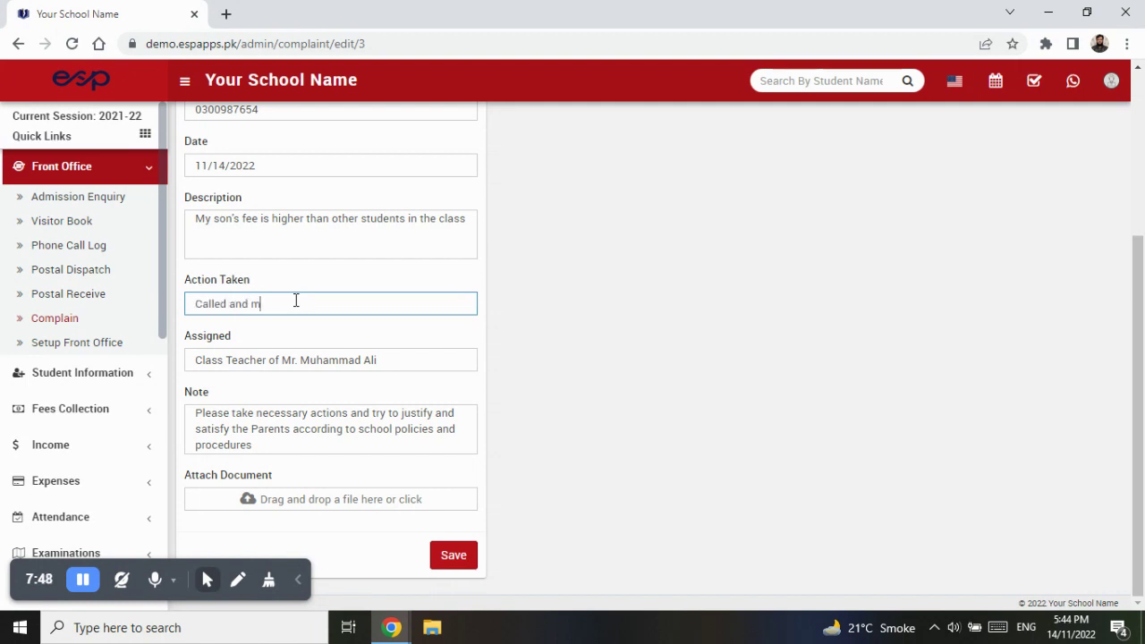
pyautogui.write('eet inperson wi')
pyautogui.press('BackSpace')
pyautogui.press('BackSpace')
pyautogui.press('BackSpace')
pyautogui.press('BackSpace')
pyautogui.press('BackSpace')
pyautogui.press('BackSpace')
pyautogui.press('BackSpace')
pyautogui.press('BackSpace')
pyautogui.press('BackSpace')
pyautogui.press('BackSpace')
pyautogui.write('n person with the')
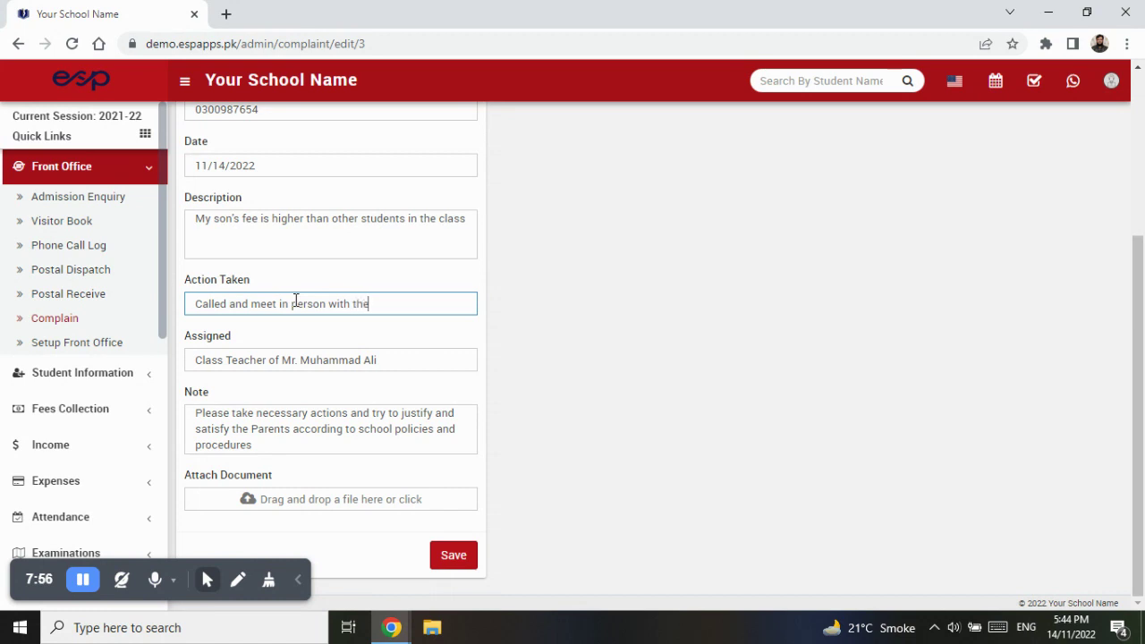
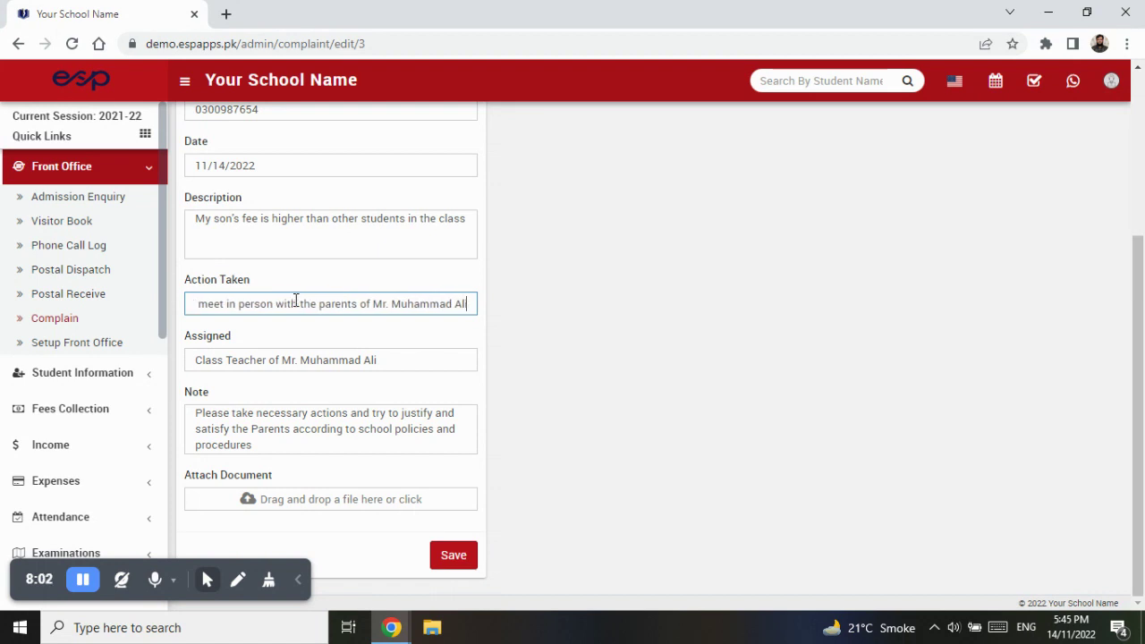
pyautogui.write('... Justified about their wor')
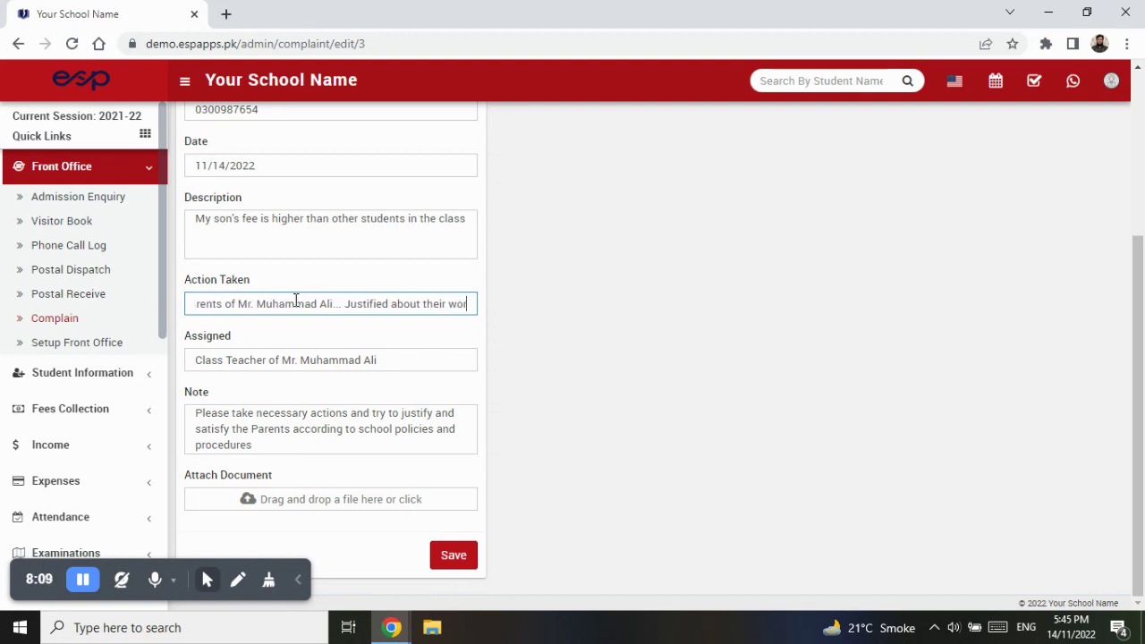
pyautogui.press('BackSpace')
pyautogui.write('g perception/information a')
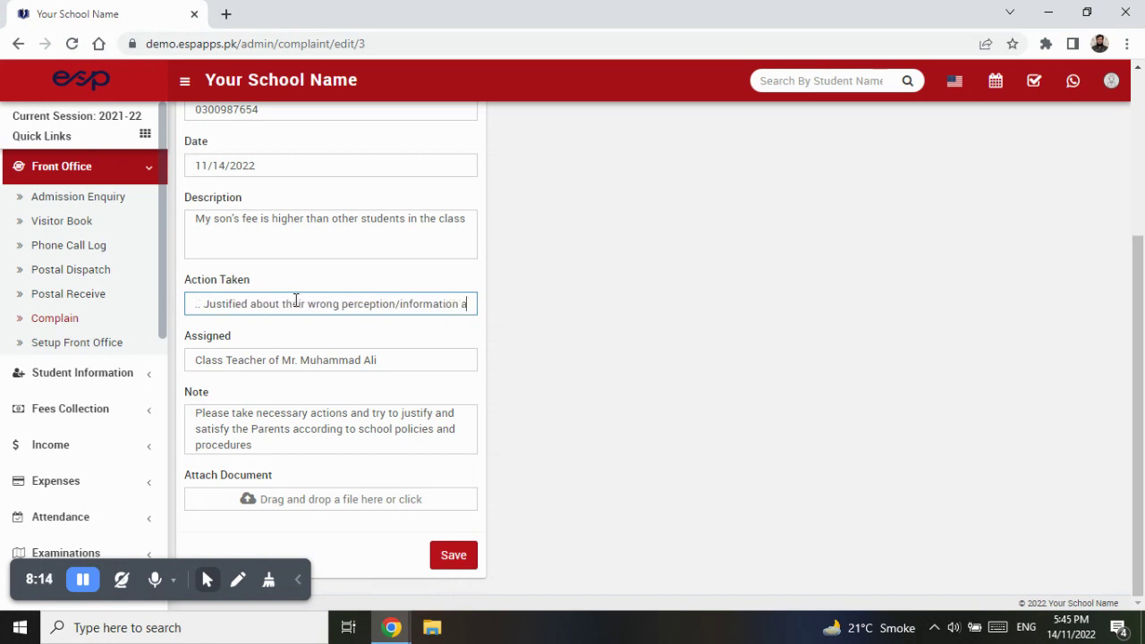
pyautogui.write('nd satis')
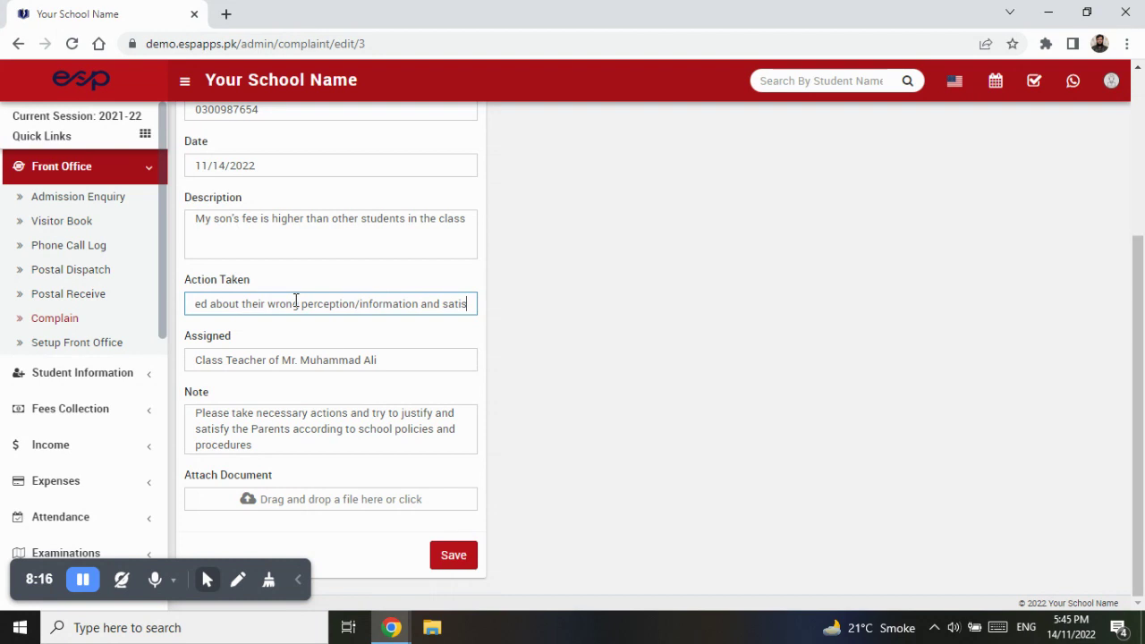
pyautogui.write('fied them ')
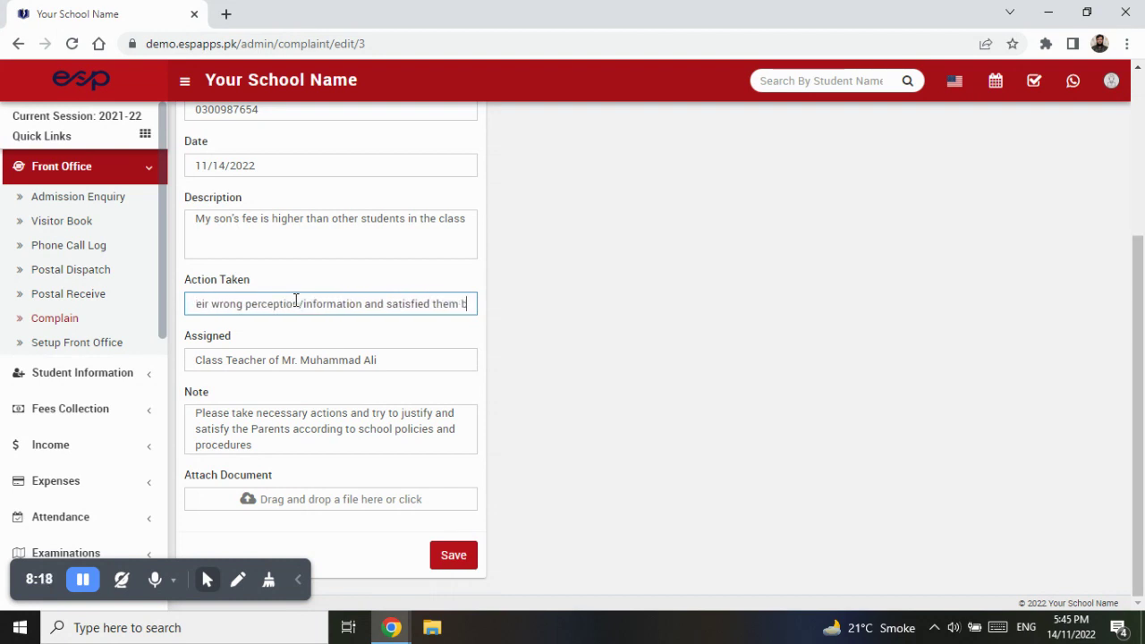
pyautogui.write('by giving the pos')
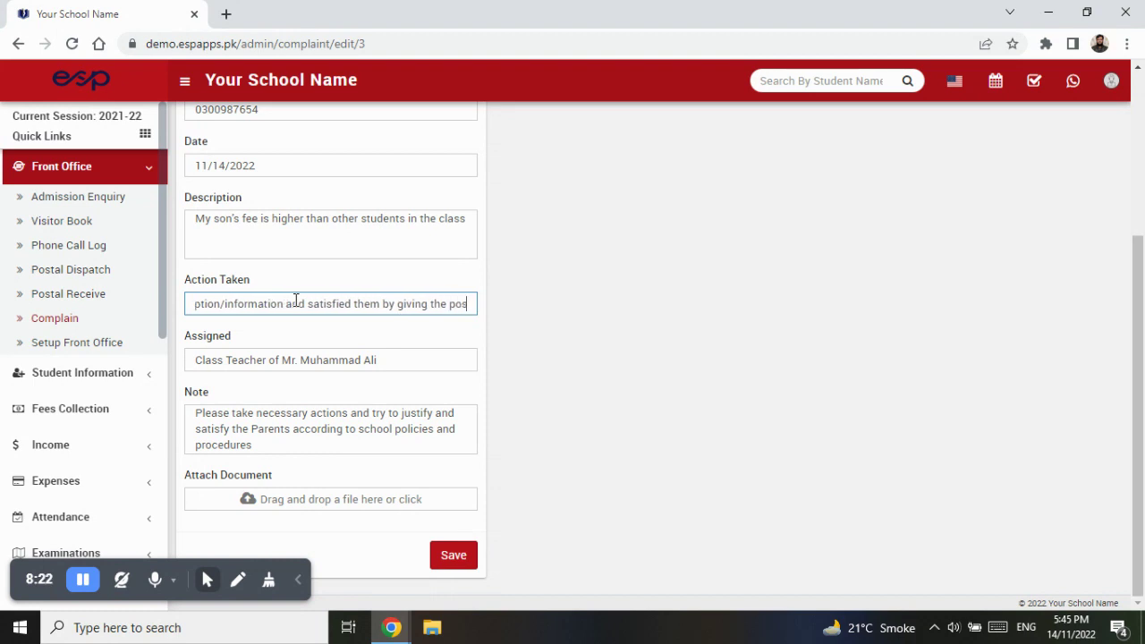
pyautogui.write('sible ')
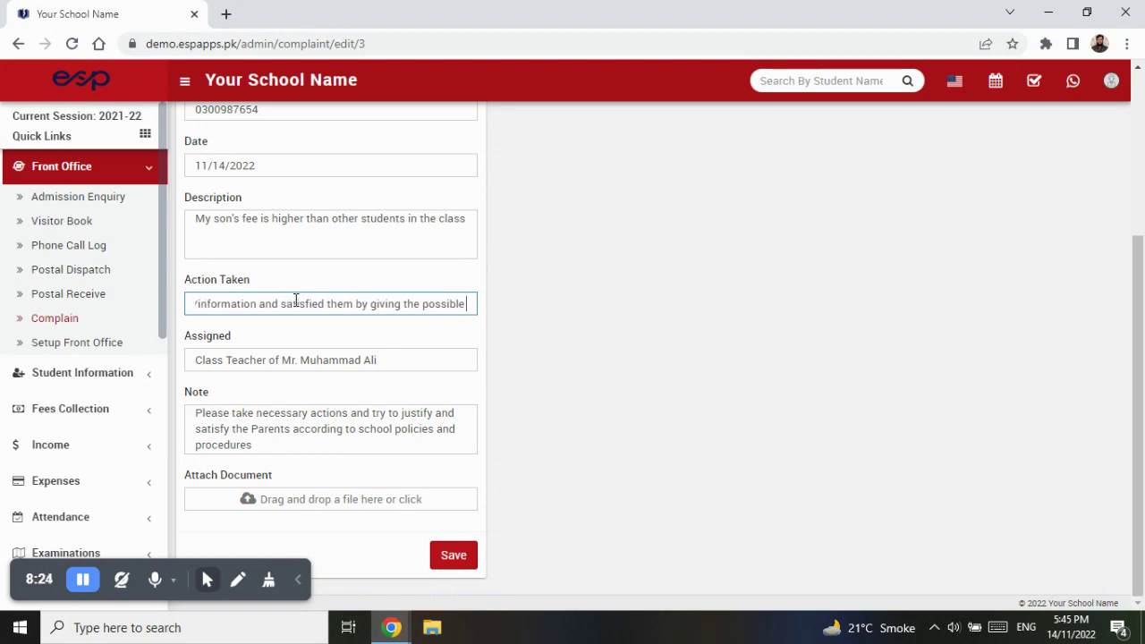
pyautogui.write('evidences. Further')
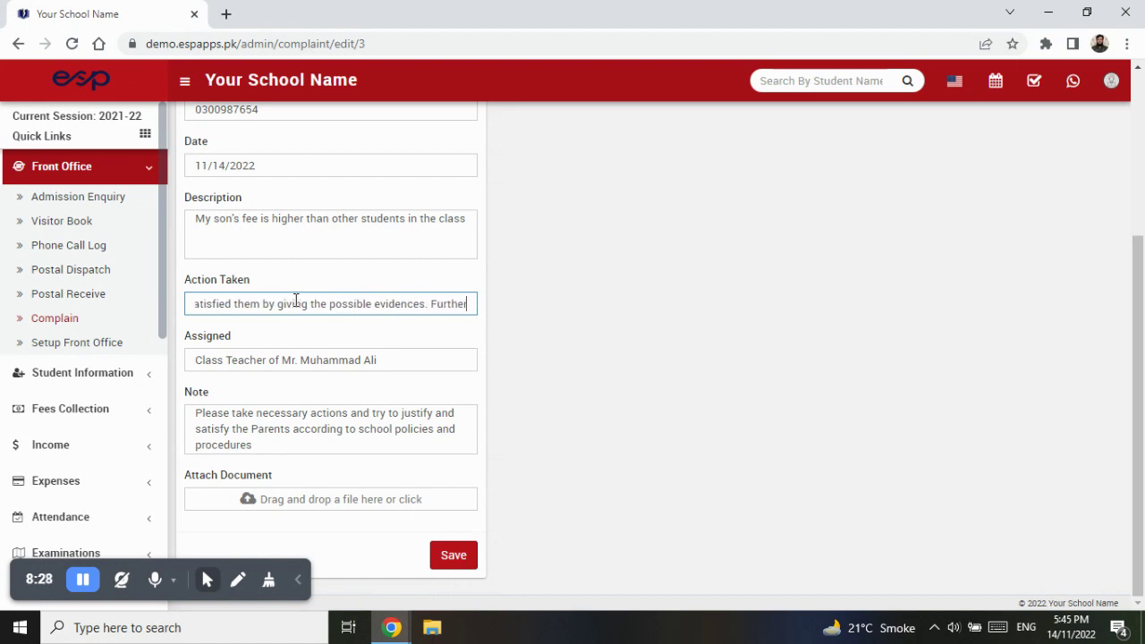
pyautogui.write(', c')
pyautogui.write(' promised him to')
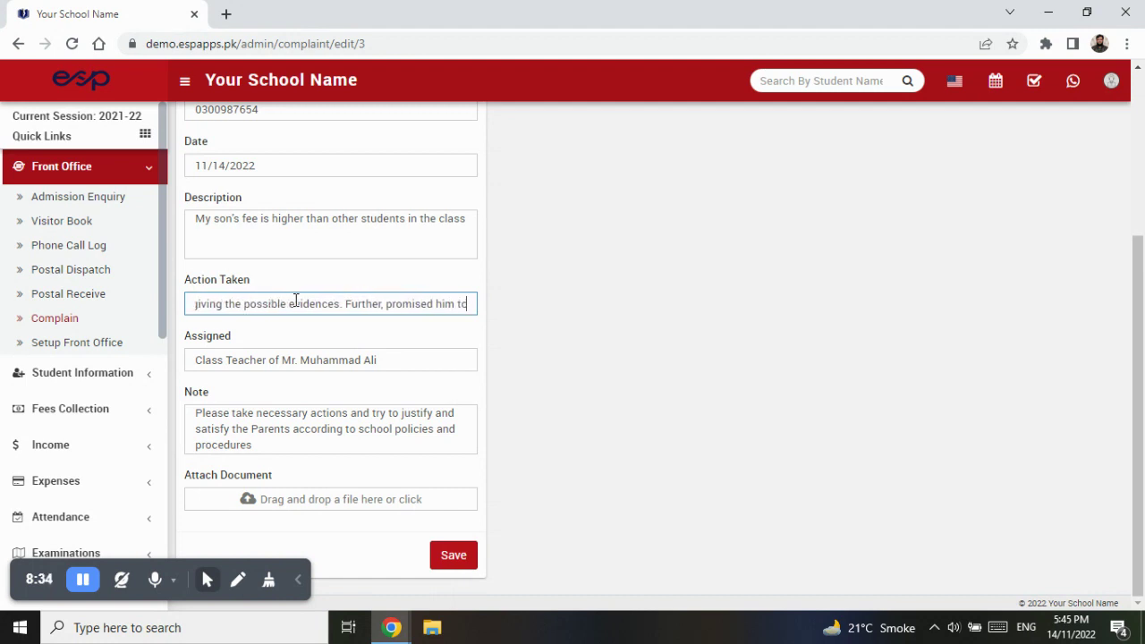
pyautogui.write(' extend our best servic')
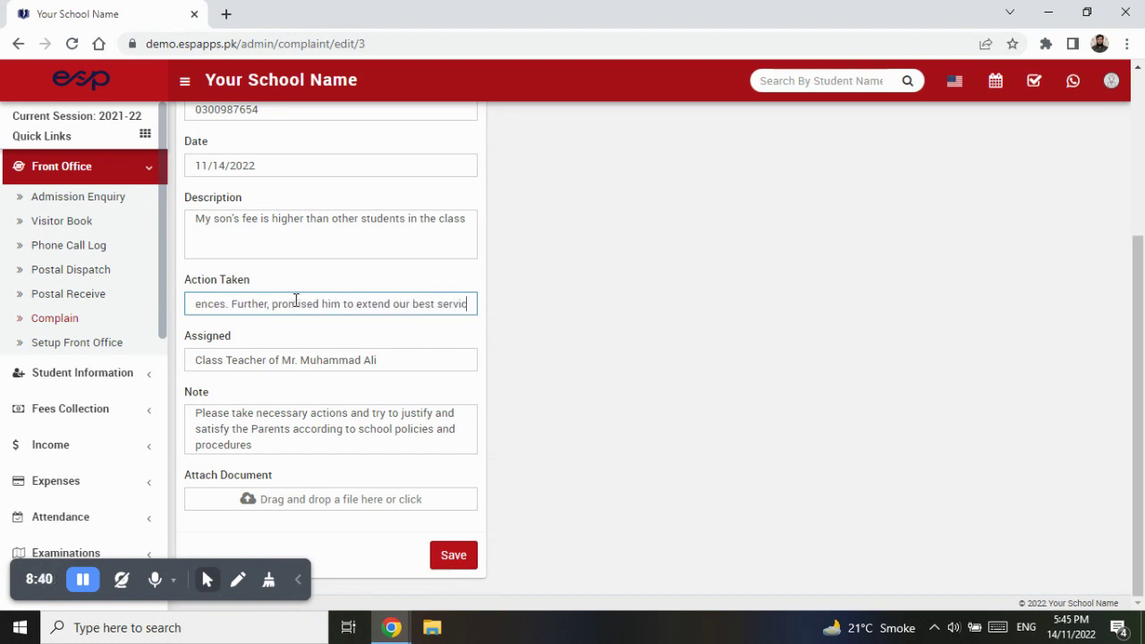
pyautogui.write('es in ft')
pyautogui.press('BackSpace')
pyautogui.write('uture.')
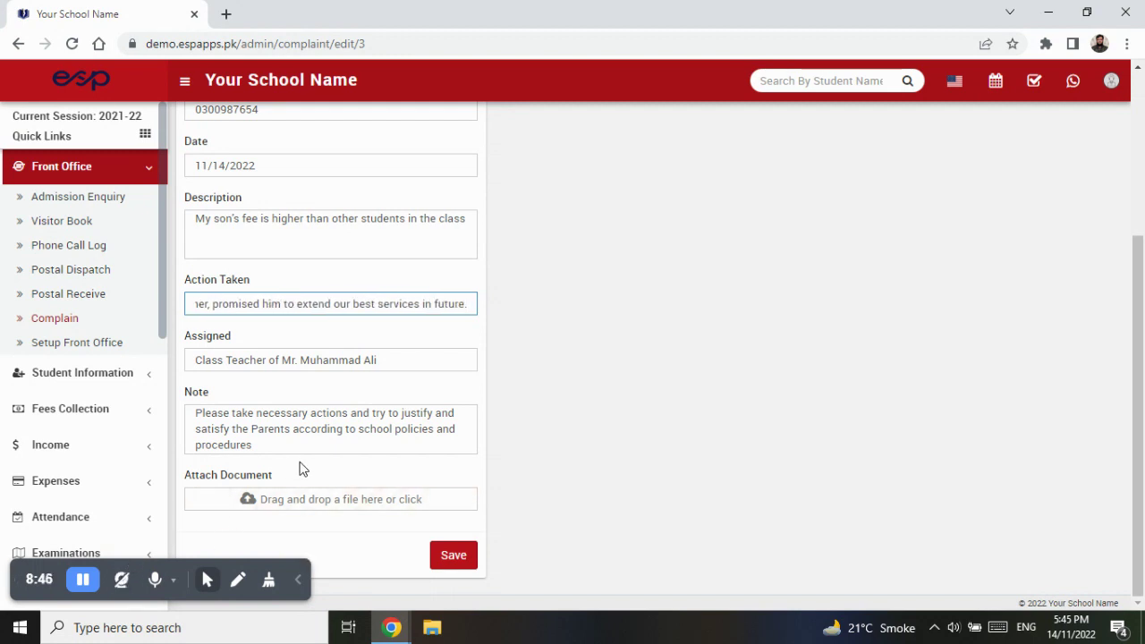
# - Save the edited fee complaint and open complaint 3's Details view showing the Action Taken
pyautogui.click(454, 559)
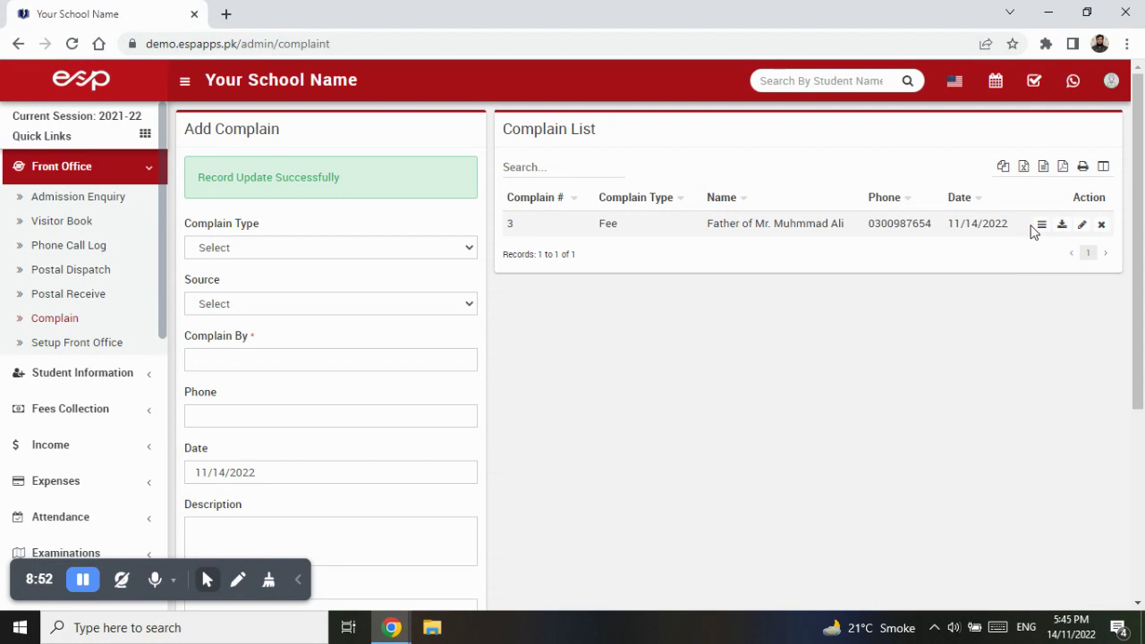
pyautogui.click(1041, 225)
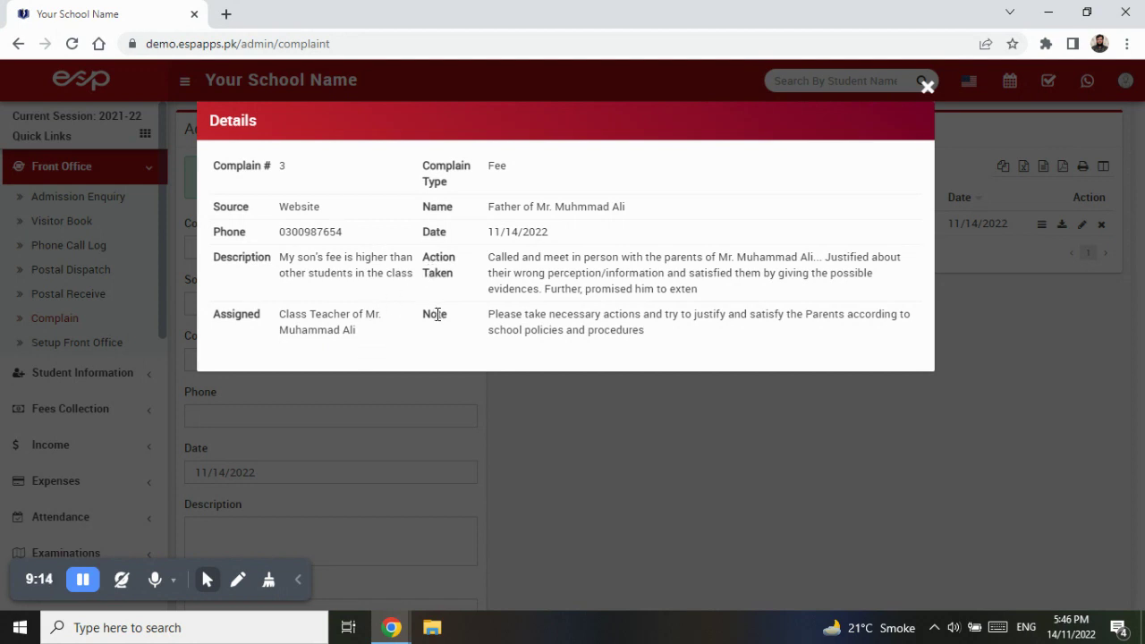
# - Highlight the saved note, assignee and Action Taken text in complaint 3's Details, then close it
pyautogui.moveTo(504, 315); pyautogui.dragTo(668, 334)
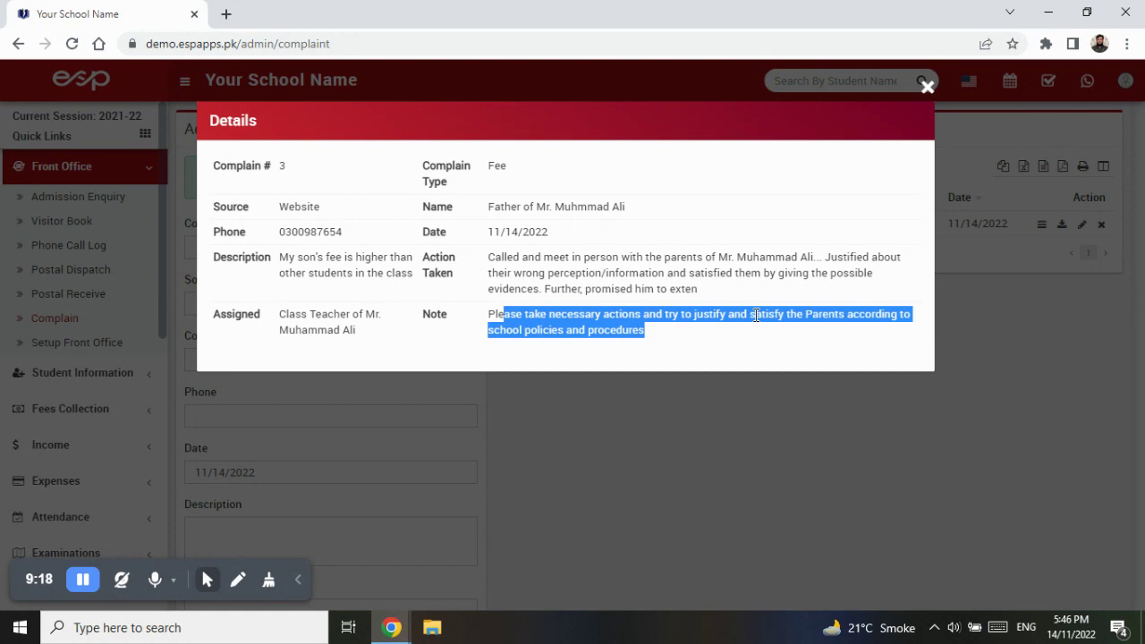
pyautogui.click(757, 315)
pyautogui.moveTo(550, 330); pyautogui.dragTo(652, 334)
pyautogui.click(652, 334)
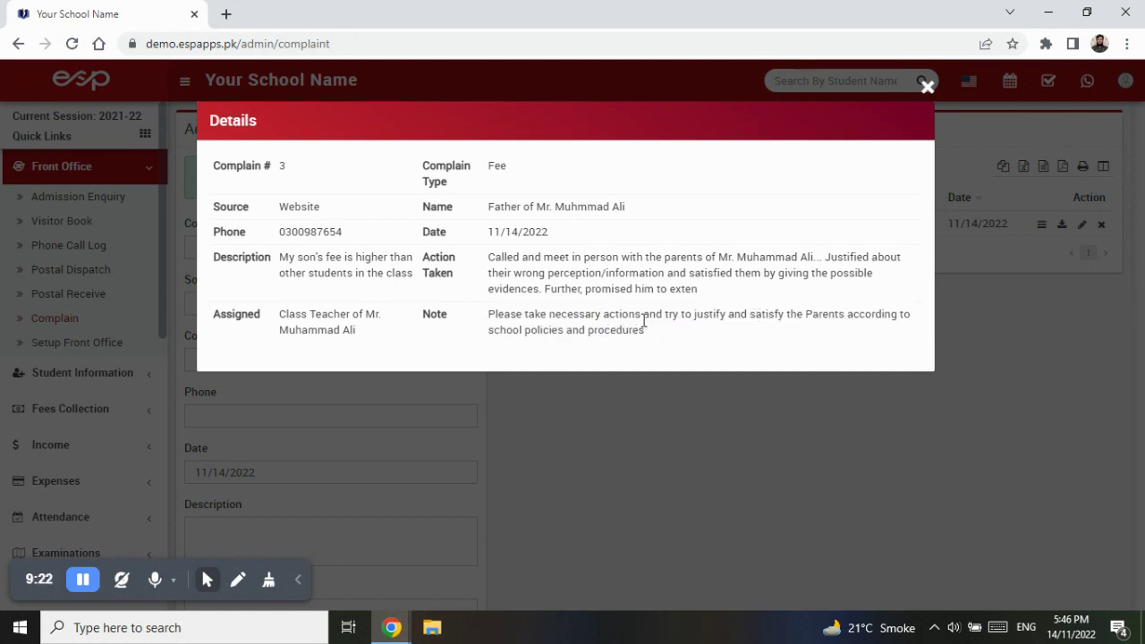
pyautogui.moveTo(286, 315); pyautogui.dragTo(356, 332)
pyautogui.moveTo(489, 258); pyautogui.dragTo(703, 289)
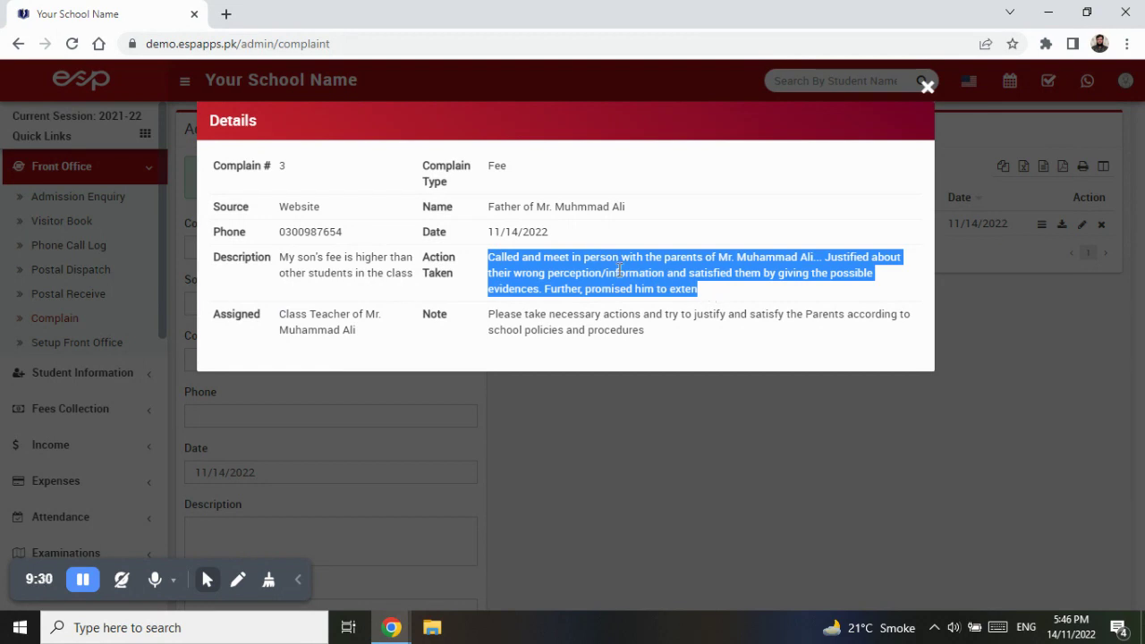
pyautogui.click(619, 320)
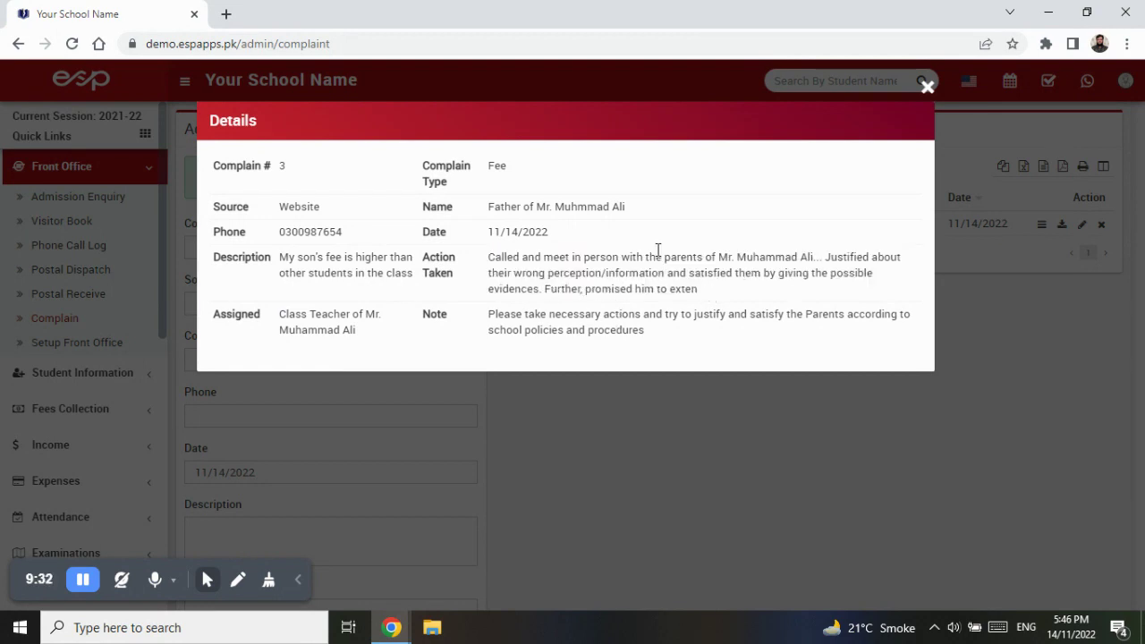
pyautogui.click(927, 86)
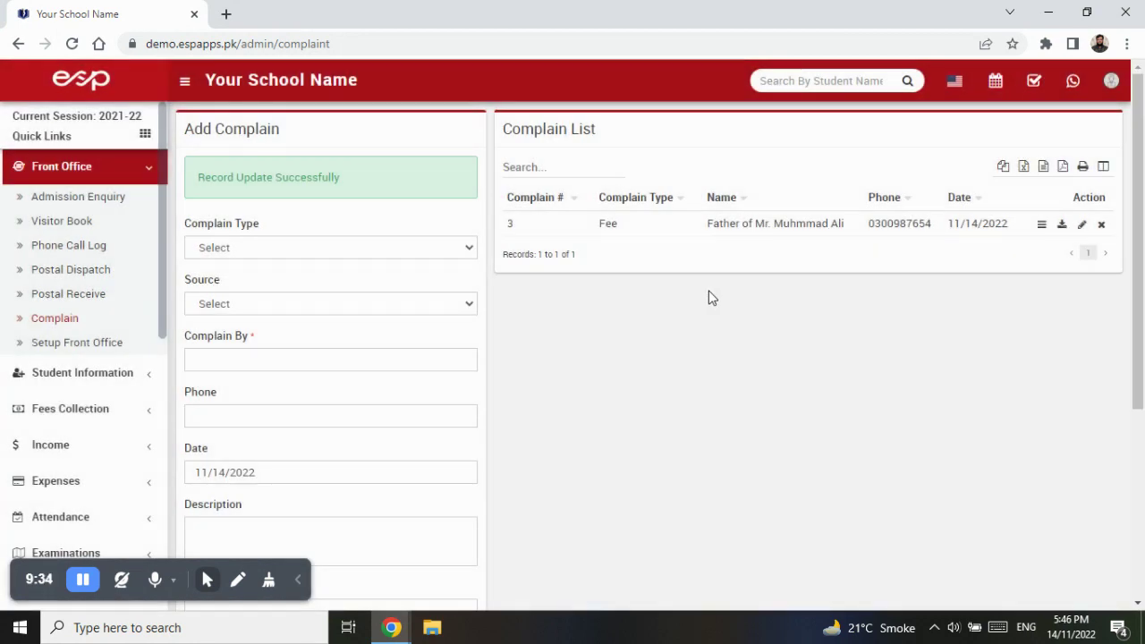